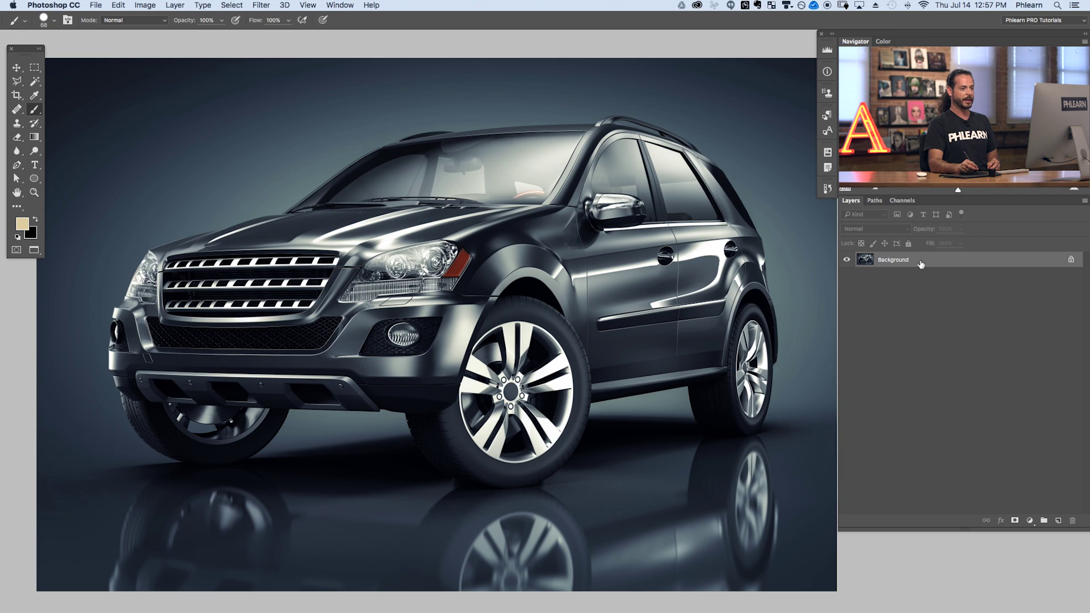
Step: Duplicate the Background layer and apply Blur Gallery > Spin Blur to the copy
left_click_drag(923, 265, 1057, 521)
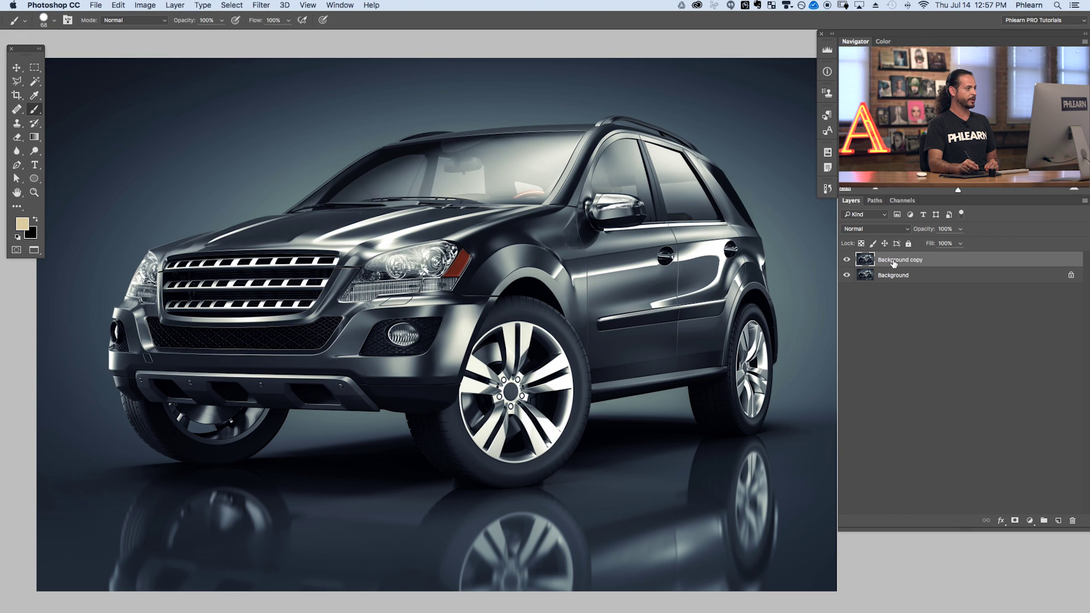
left_click(262, 5)
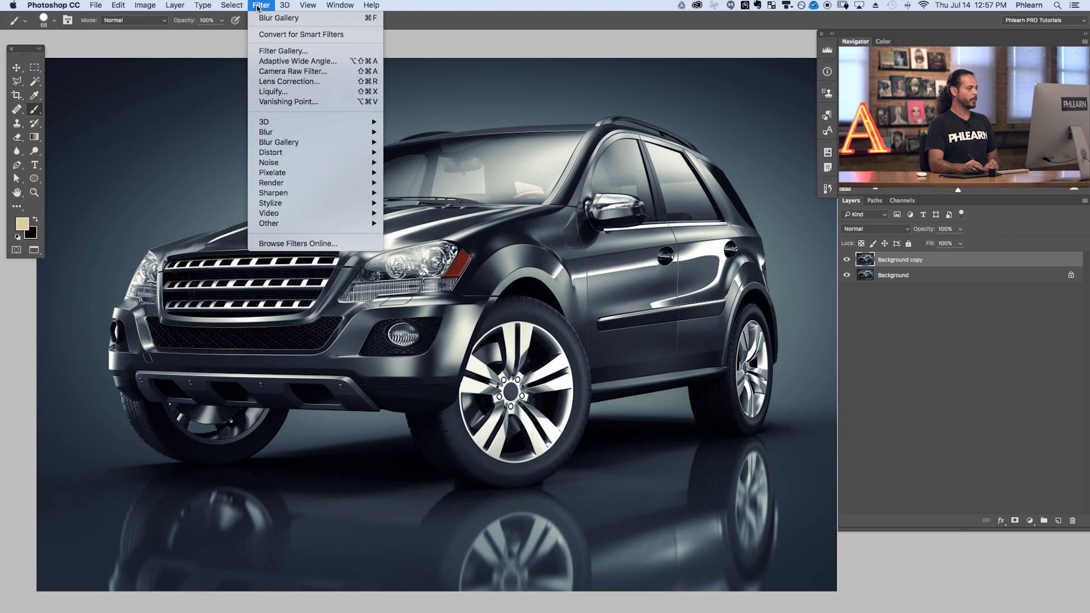
mouse_move(304, 145)
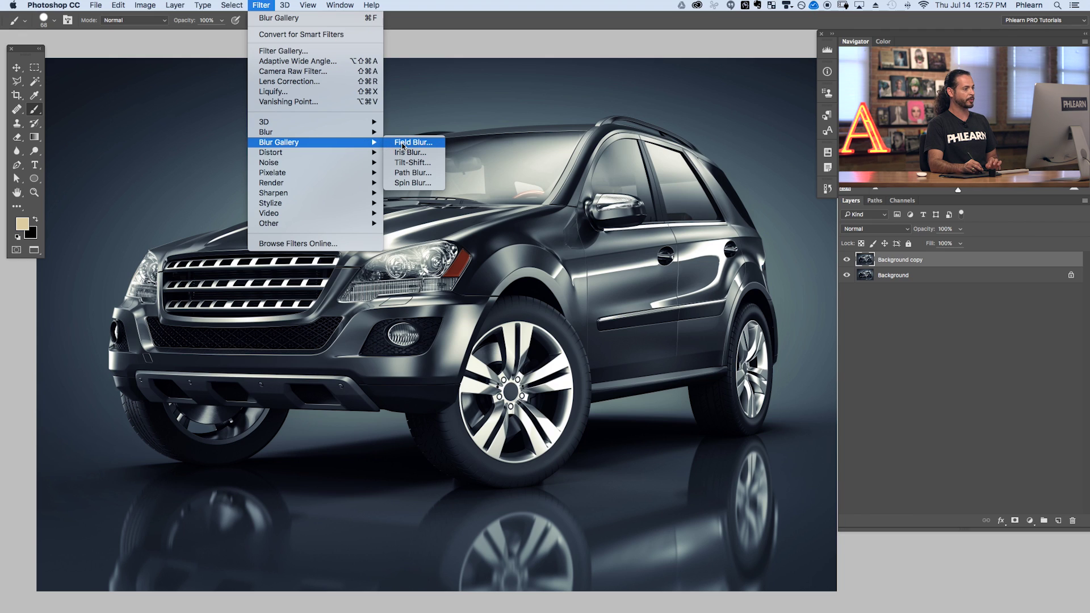
left_click(420, 182)
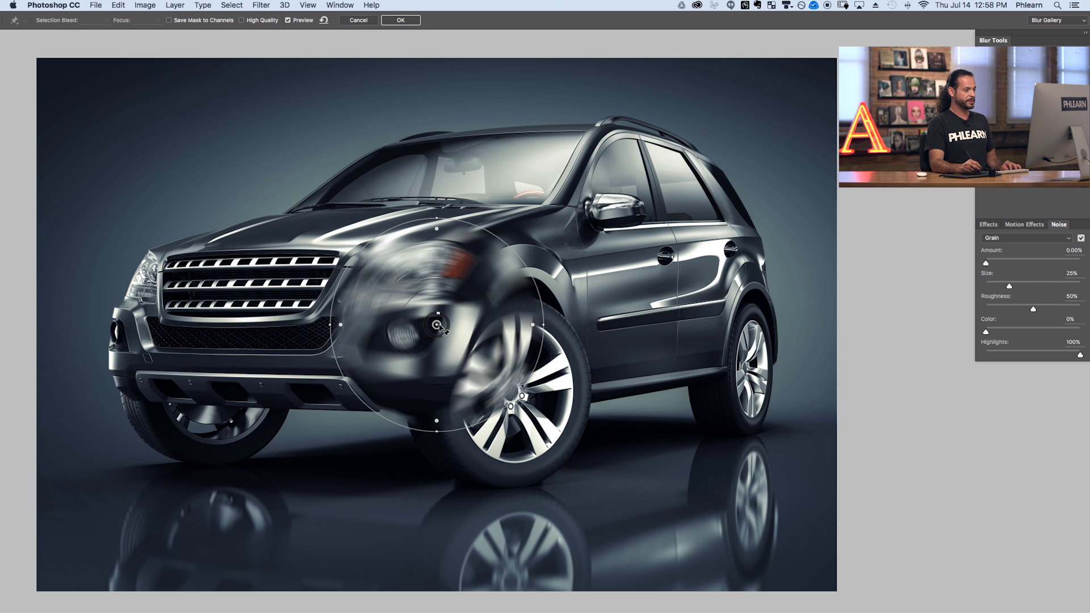
Step: Centre the spin blur on the front wheel hub and reshape its ellipse and feather to the tyre
left_click_drag(436, 326, 462, 333)
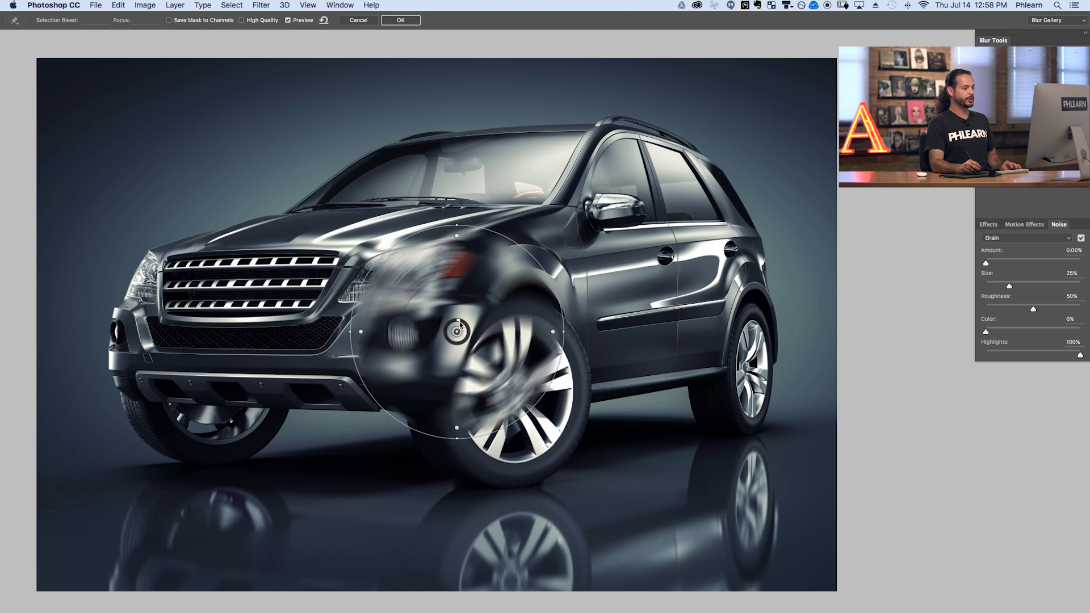
mouse_move(460, 323)
left_mouse_down()
mouse_move(457, 342)
mouse_move(469, 335)
mouse_move(457, 343)
mouse_move(460, 322)
left_mouse_up()
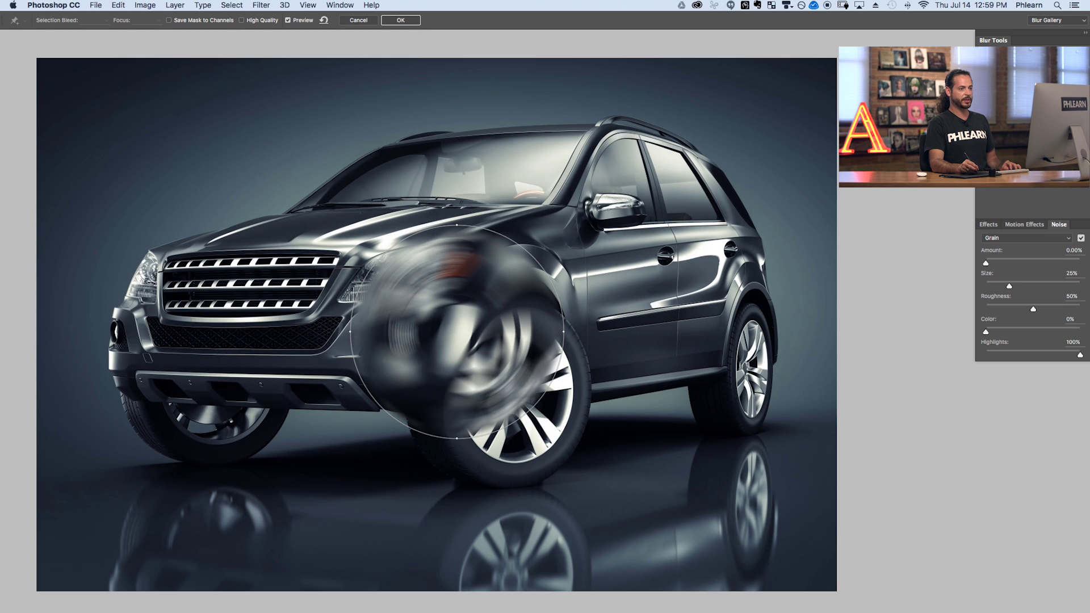
left_click_drag(461, 323, 466, 327)
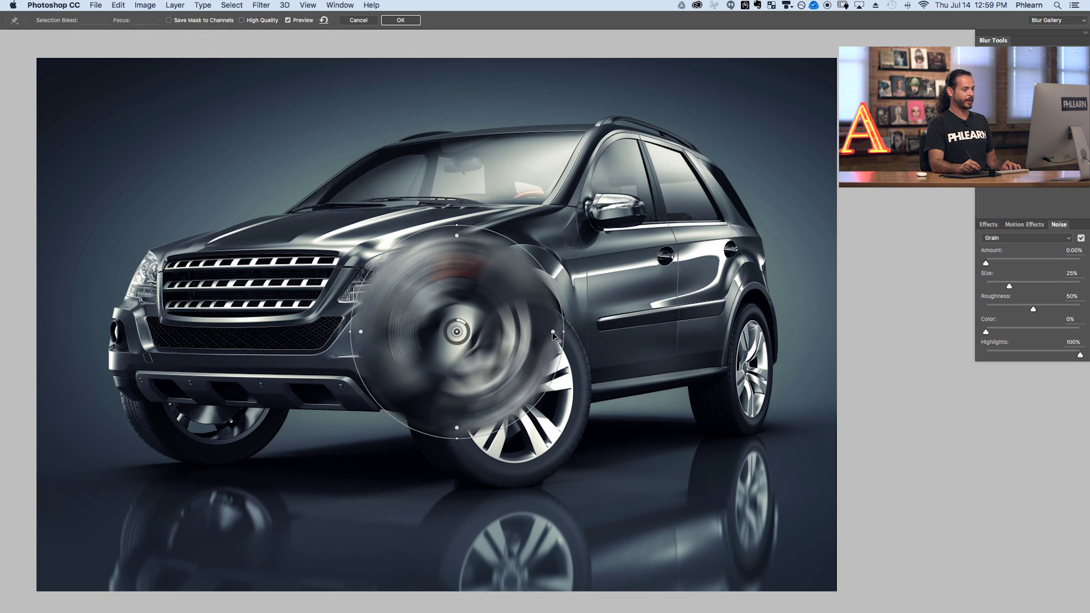
left_click_drag(554, 333, 486, 333)
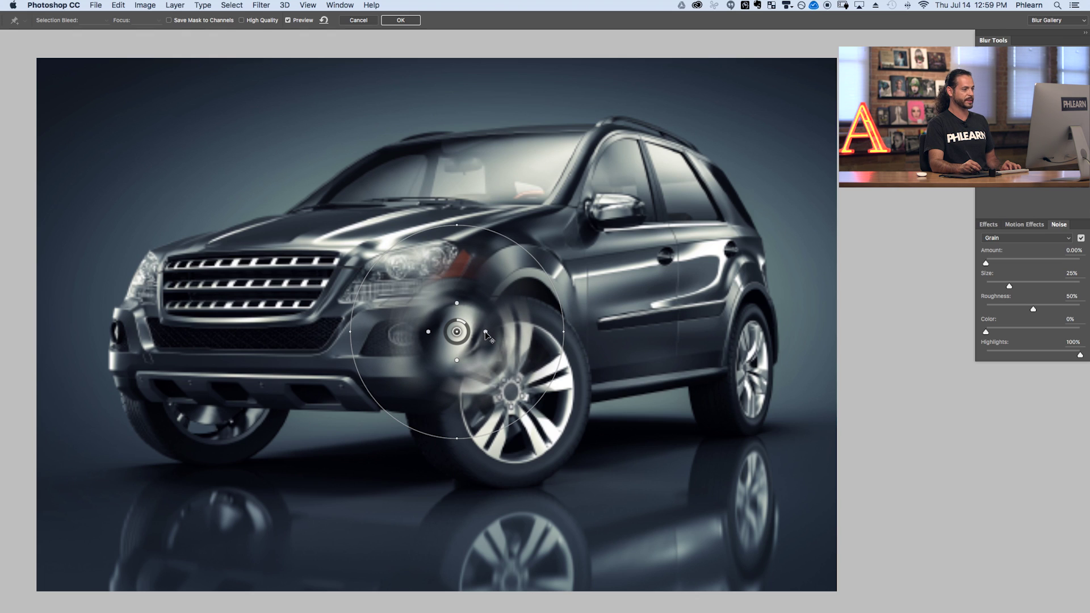
left_click_drag(500, 335, 553, 331)
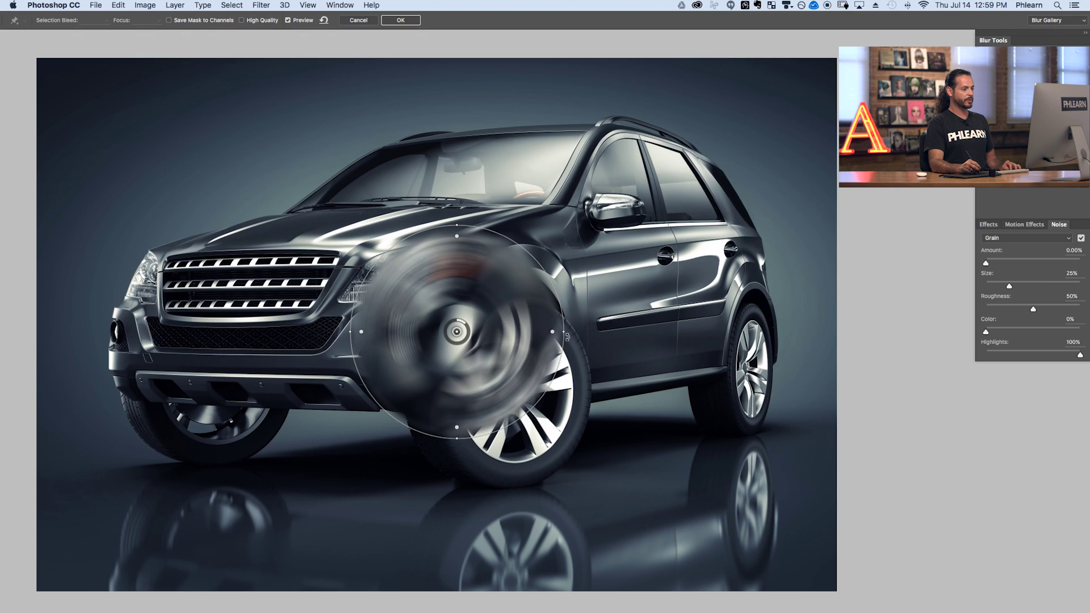
mouse_move(564, 331)
left_mouse_down()
mouse_move(539, 330)
mouse_move(612, 331)
mouse_move(553, 335)
left_mouse_up()
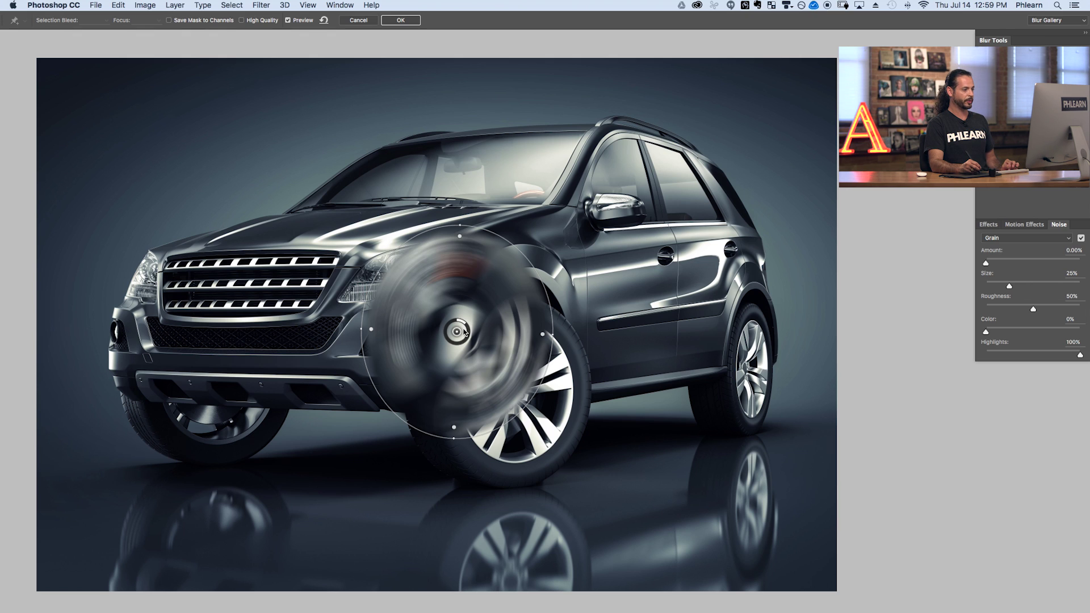
left_click_drag(457, 334, 435, 405)
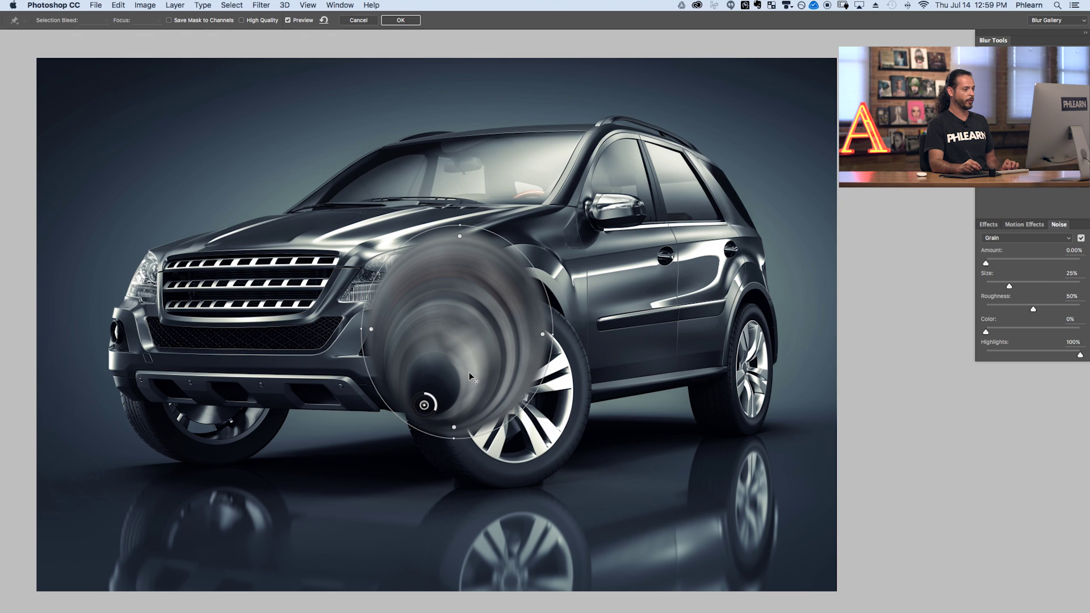
left_click_drag(428, 401, 519, 387)
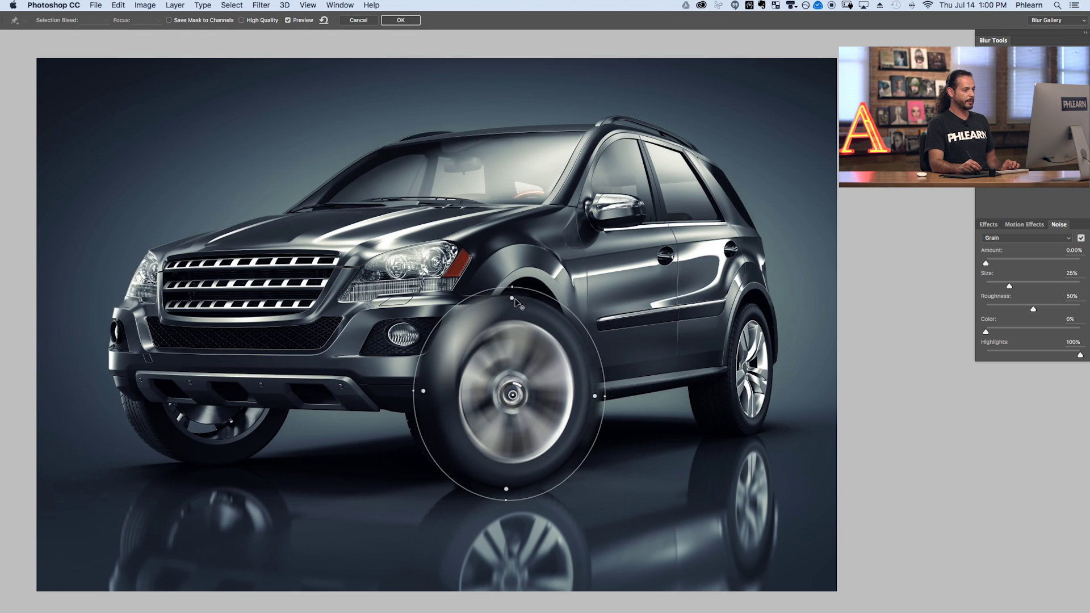
Step: Reshape and tilt the blur ellipse to match the front wheel's perspective
mouse_move(513, 299)
left_mouse_down()
mouse_move(507, 339)
mouse_move(511, 293)
left_mouse_up()
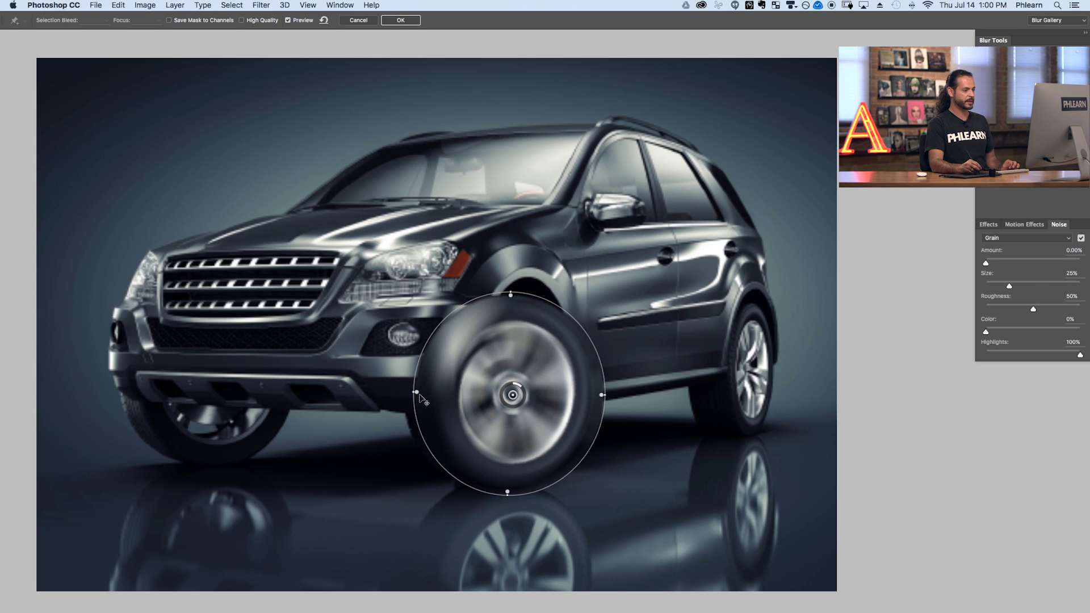
left_click_drag(416, 392, 426, 389)
left_click_drag(438, 390, 439, 390)
left_click_drag(514, 397, 594, 395)
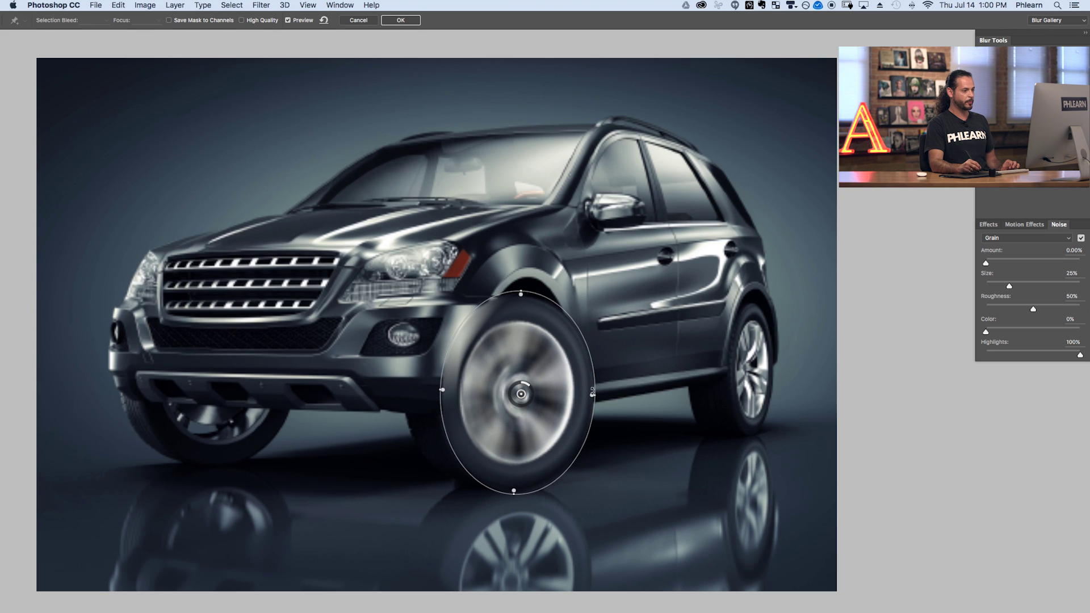
left_click_drag(520, 293, 519, 296)
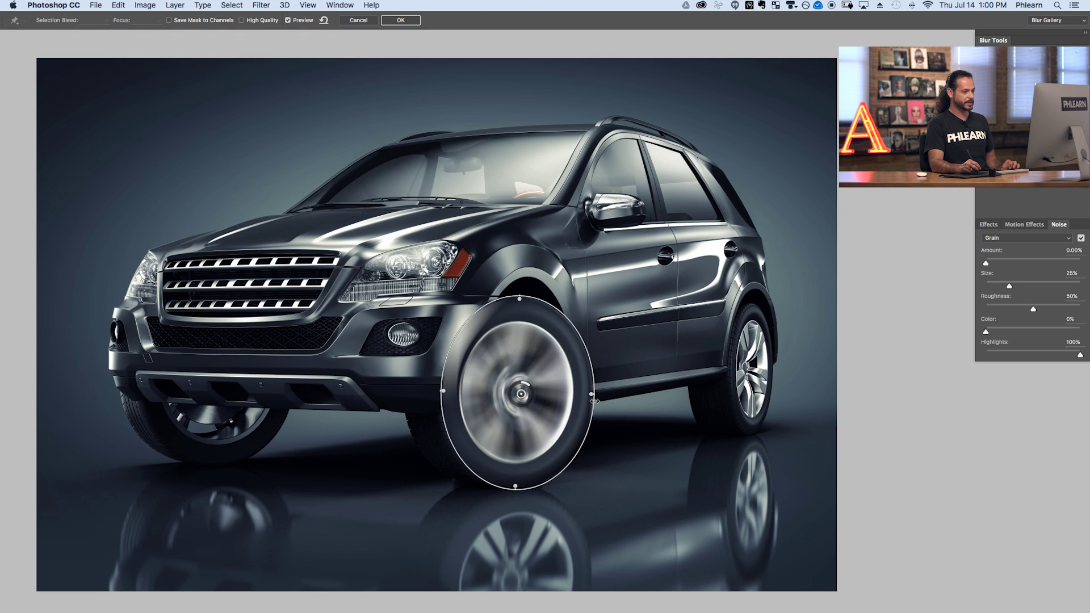
left_click_drag(595, 394, 599, 394)
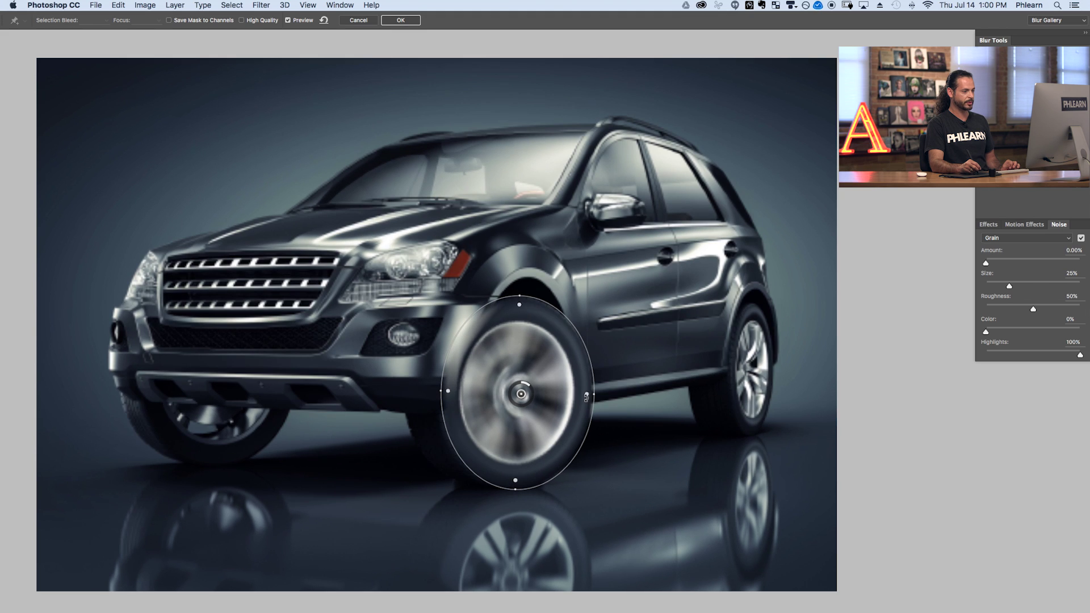
left_click_drag(595, 394, 597, 393)
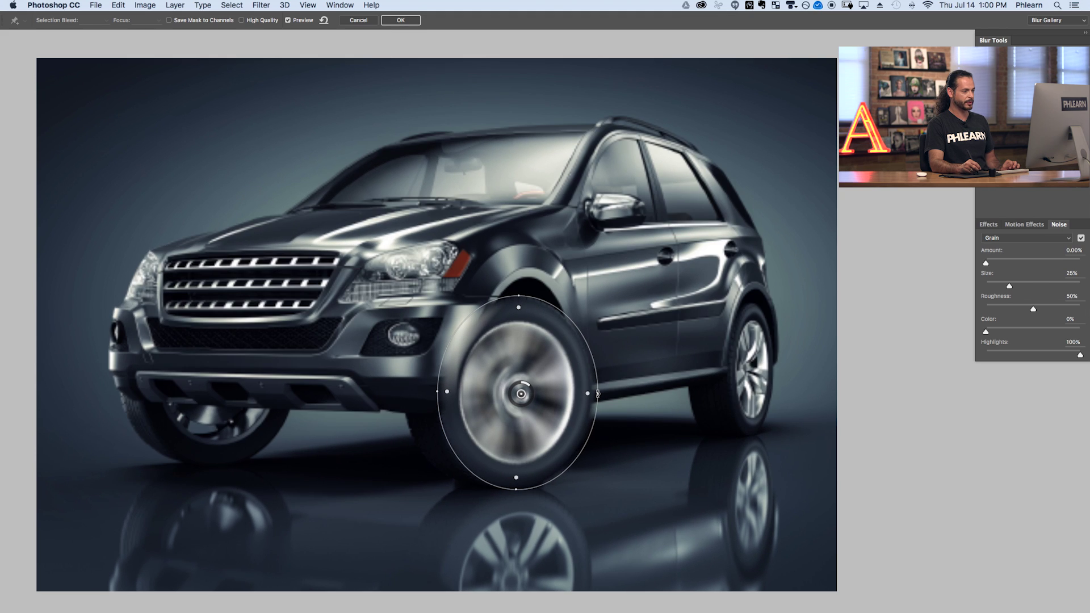
left_click_drag(521, 291, 520, 289)
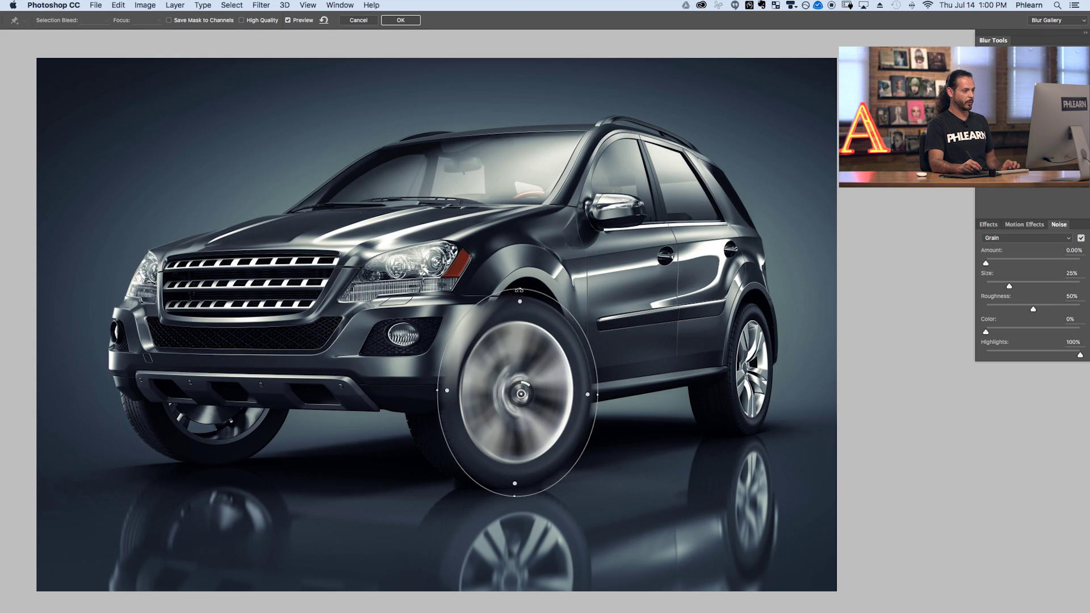
left_click_drag(518, 290, 517, 285)
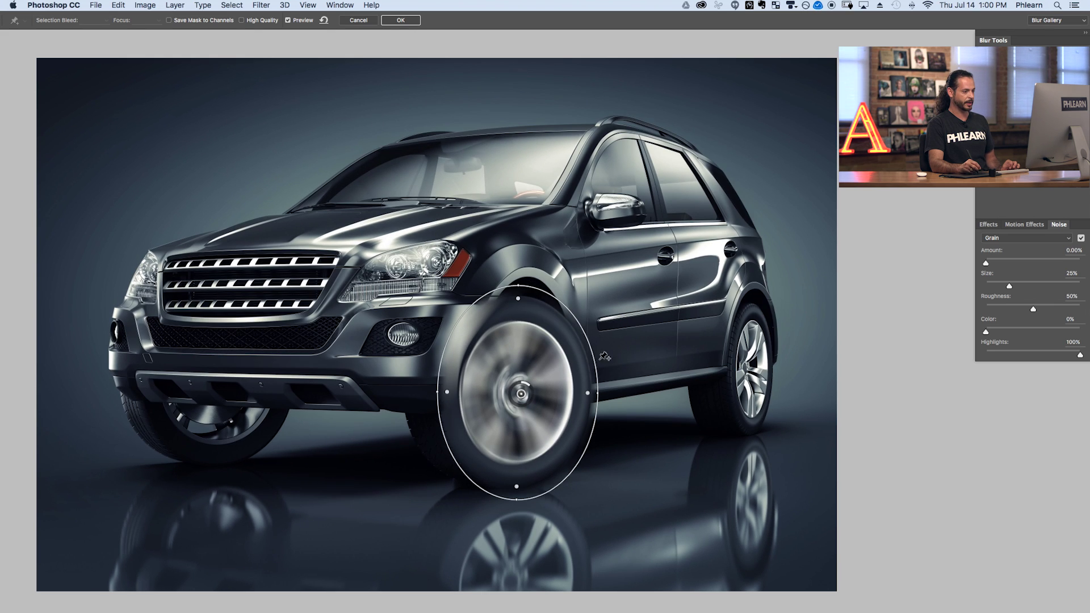
left_click_drag(516, 506, 517, 500)
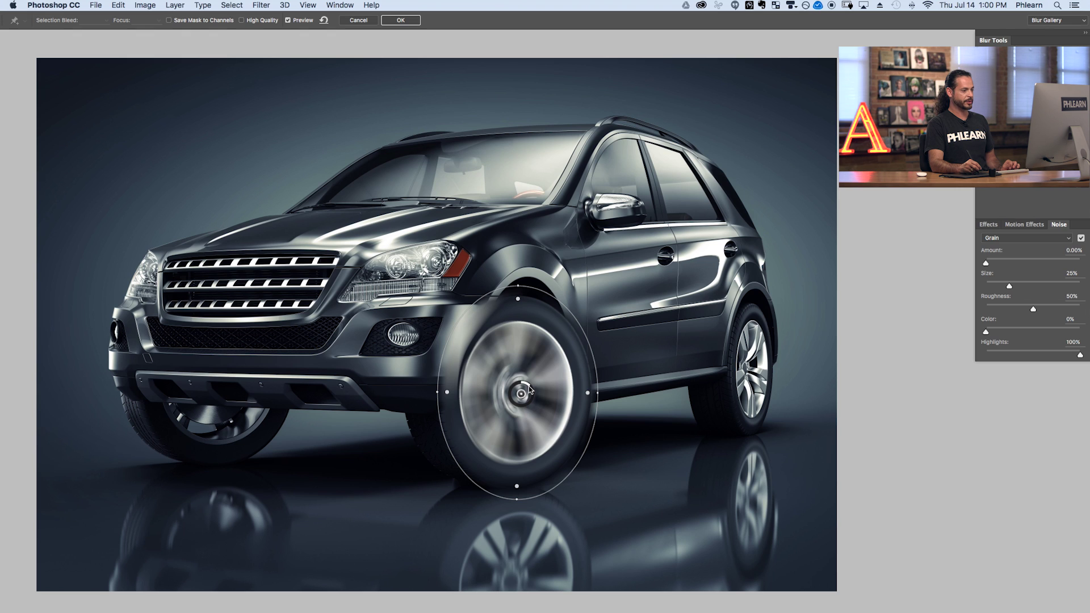
Step: Reduce the blur angle to 10°, align it on the hub, and place a blur on the reflection
left_click_drag(528, 383, 534, 388)
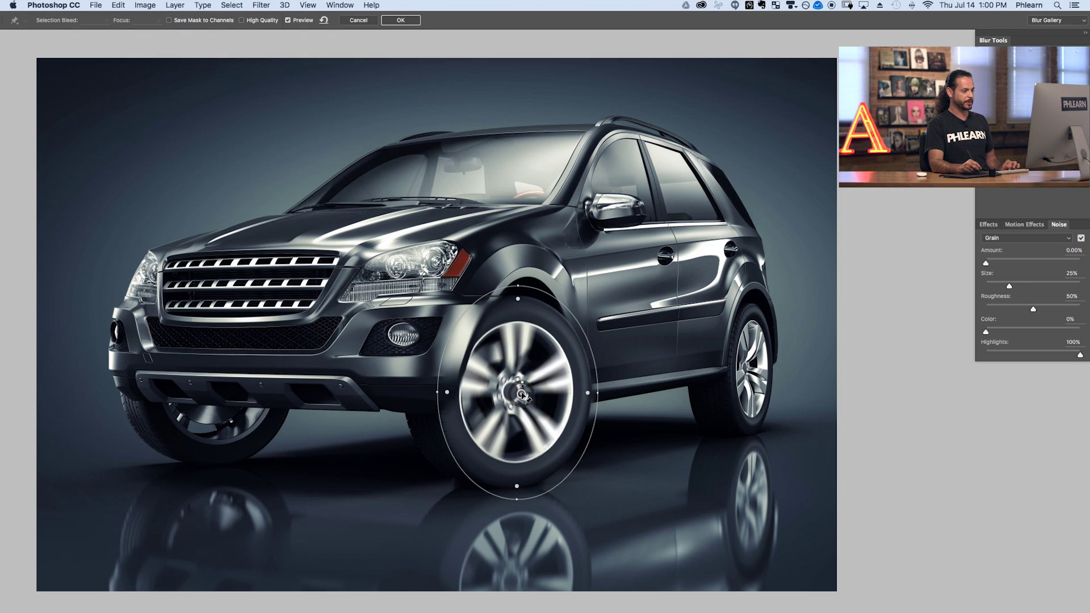
mouse_move(521, 393)
left_mouse_down()
mouse_move(500, 390)
mouse_move(564, 393)
mouse_move(514, 394)
left_mouse_up()
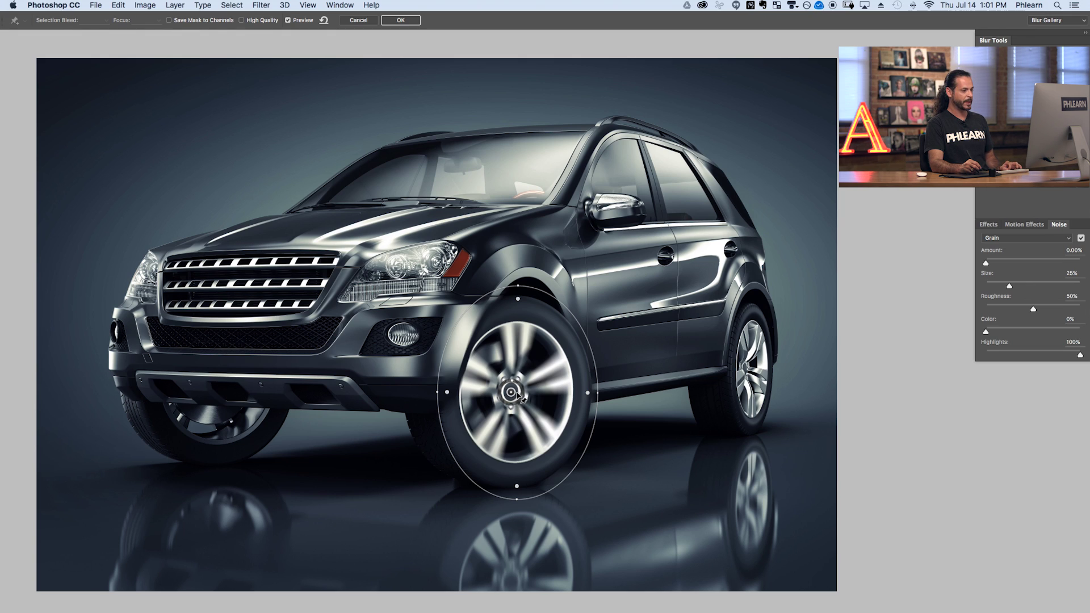
left_click_drag(511, 393, 510, 592)
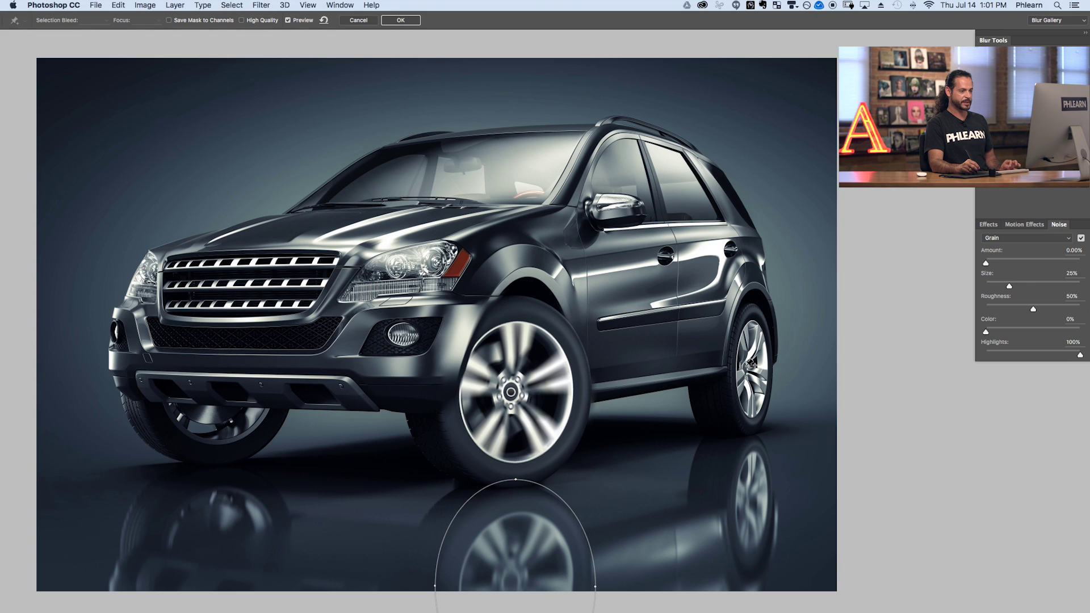
Step: Add spin blurs fitted to the rear wheel and its floor reflection
left_click(749, 363)
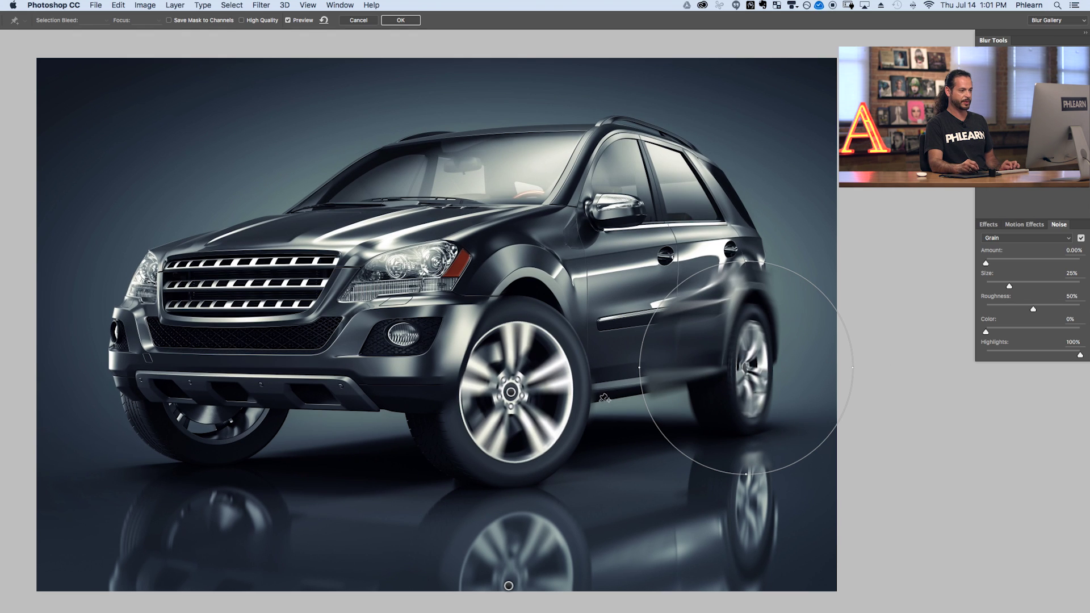
left_click_drag(639, 367, 725, 373)
left_click_drag(717, 261, 747, 301)
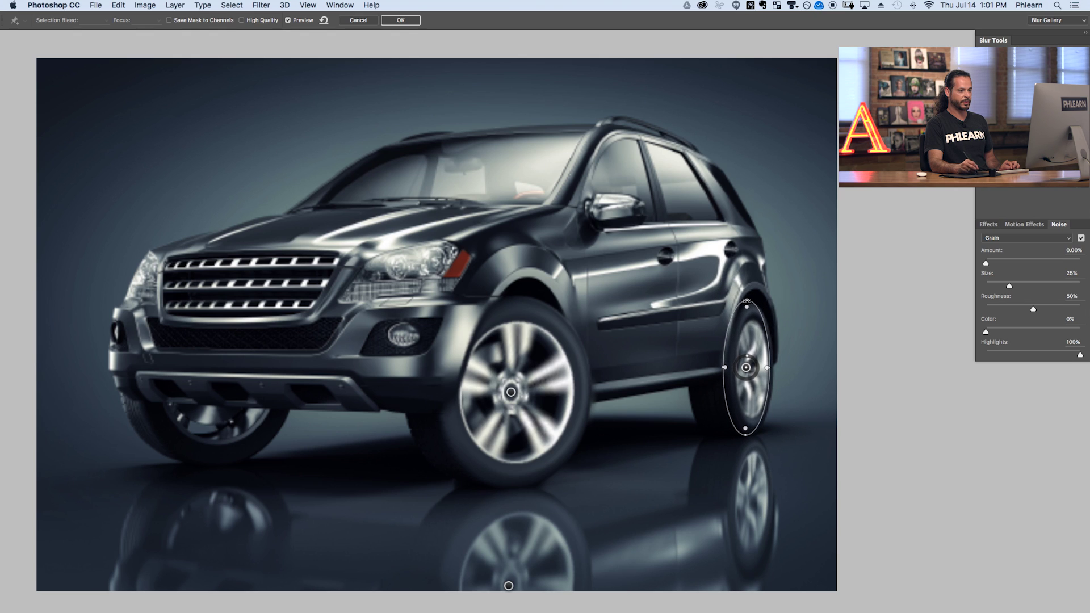
mouse_move(775, 367)
left_mouse_down()
mouse_move(748, 368)
mouse_move(776, 368)
left_mouse_up()
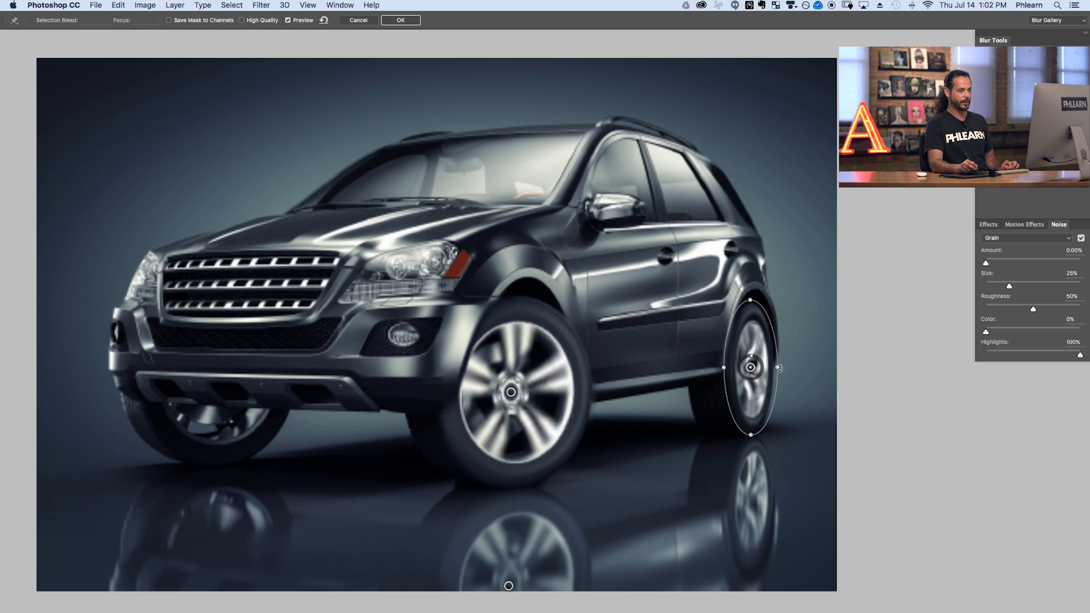
left_click_drag(781, 370, 777, 368)
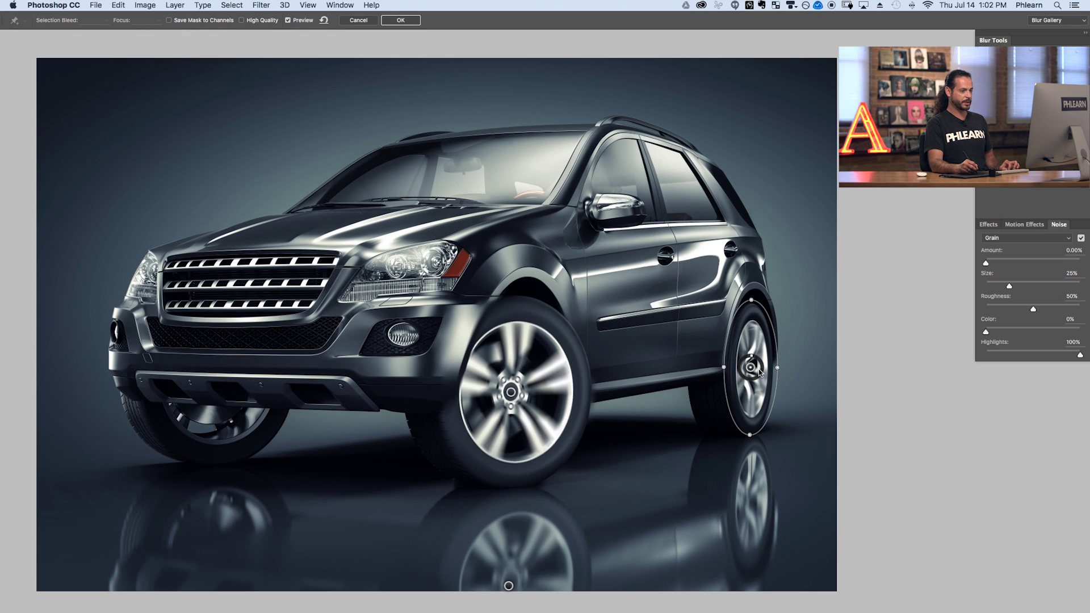
left_click_drag(753, 370, 750, 504)
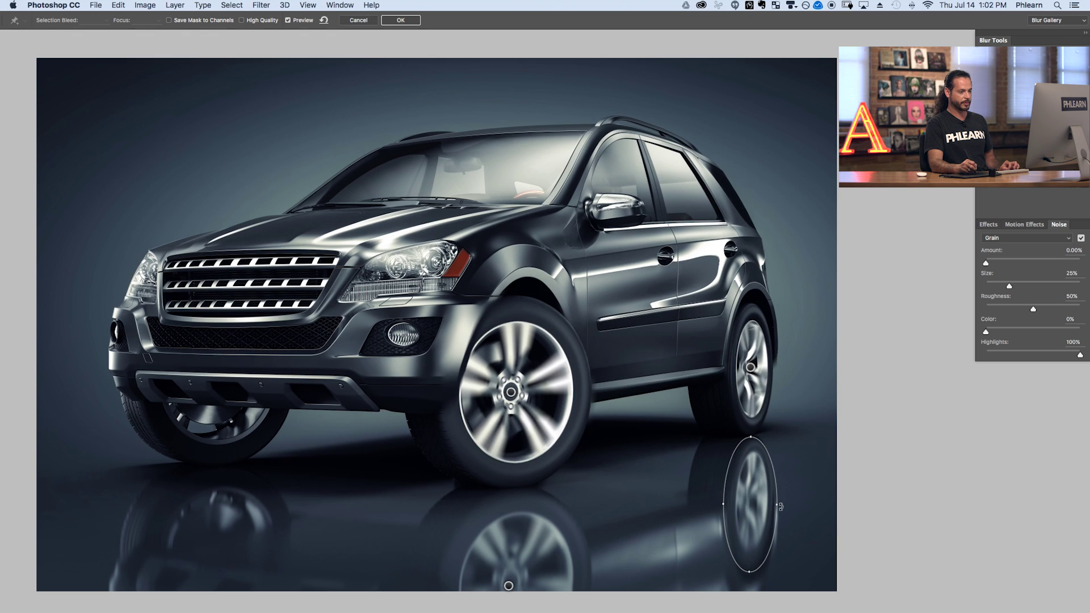
left_click_drag(777, 505, 786, 504)
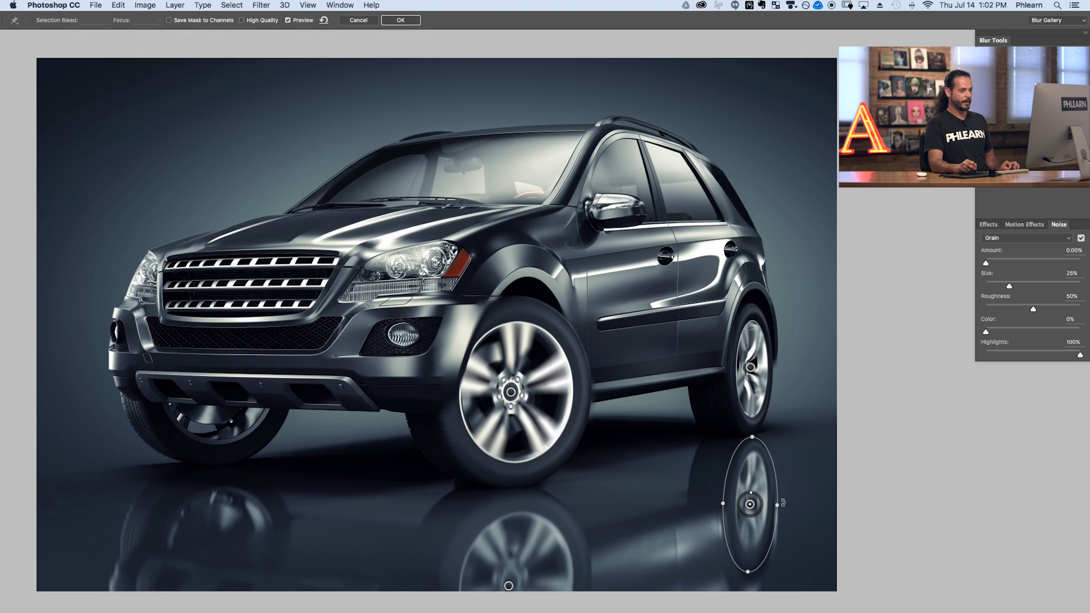
Step: Tune the rear wheel and reflection spin amounts, then copy the front blur to the far front wheel
left_click(750, 368)
left_click_drag(752, 369, 758, 382)
left_click(750, 504)
left_click_drag(757, 506, 758, 498)
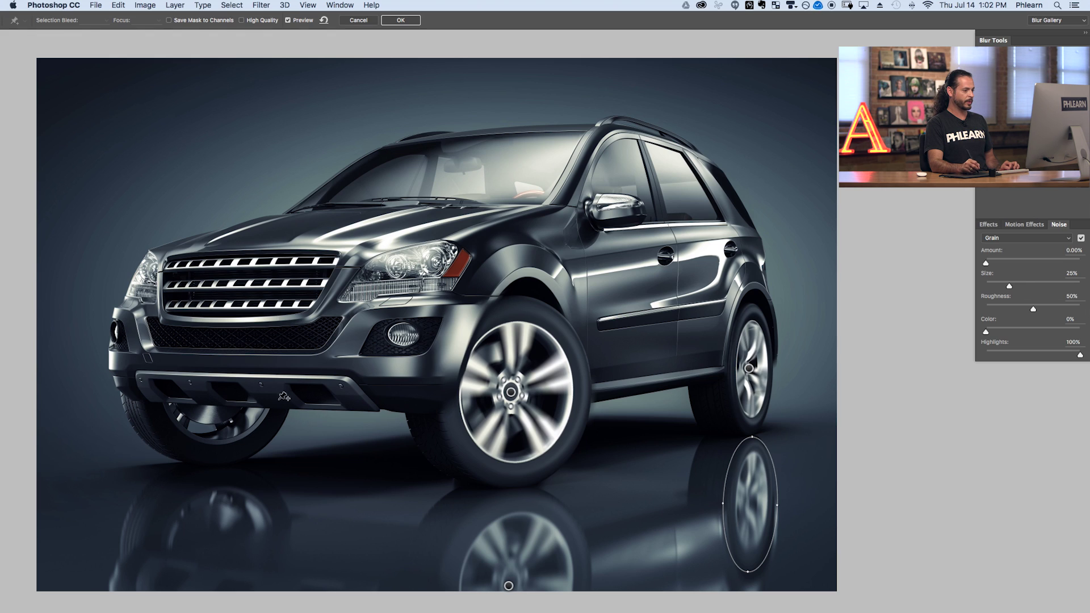
left_click(511, 393)
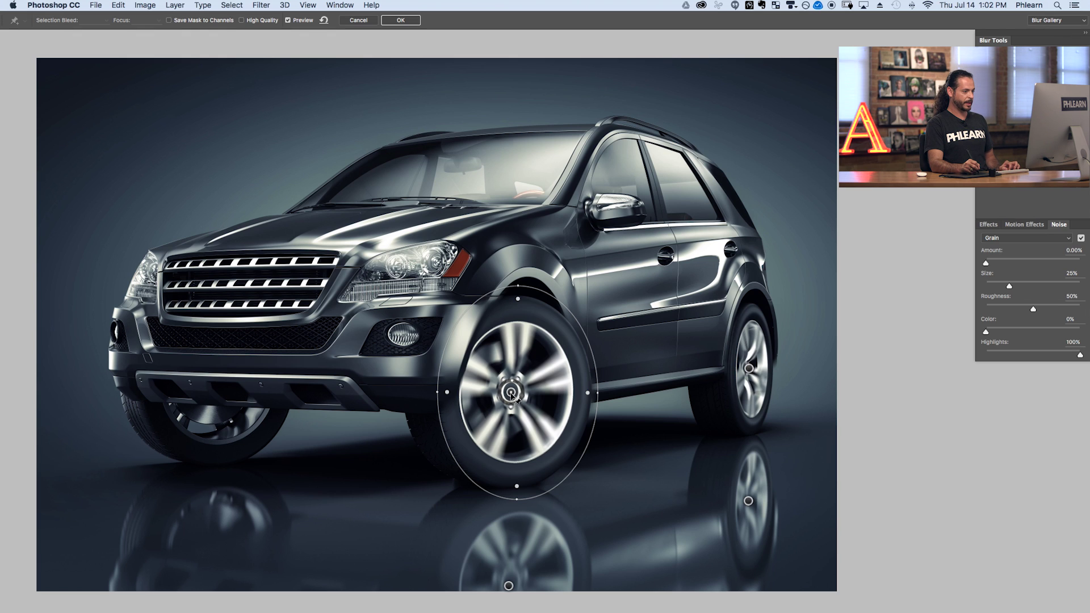
left_click_drag(507, 396, 210, 358)
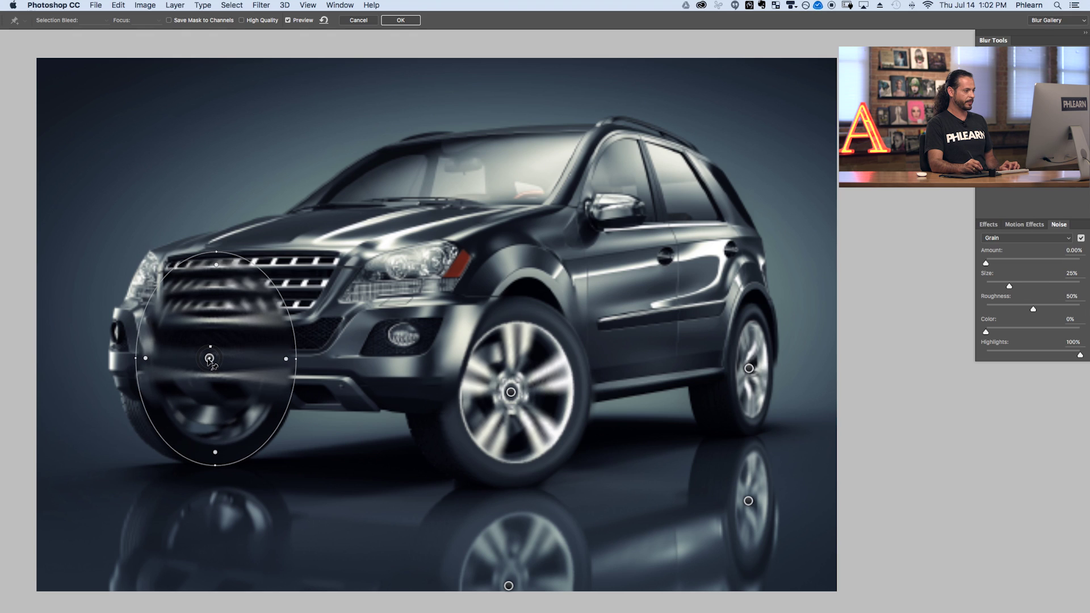
Step: Make the far front wheel's blur round, copy it onto that wheel's reflection, and apply the Spin Blur
left_click_drag(217, 251, 214, 271)
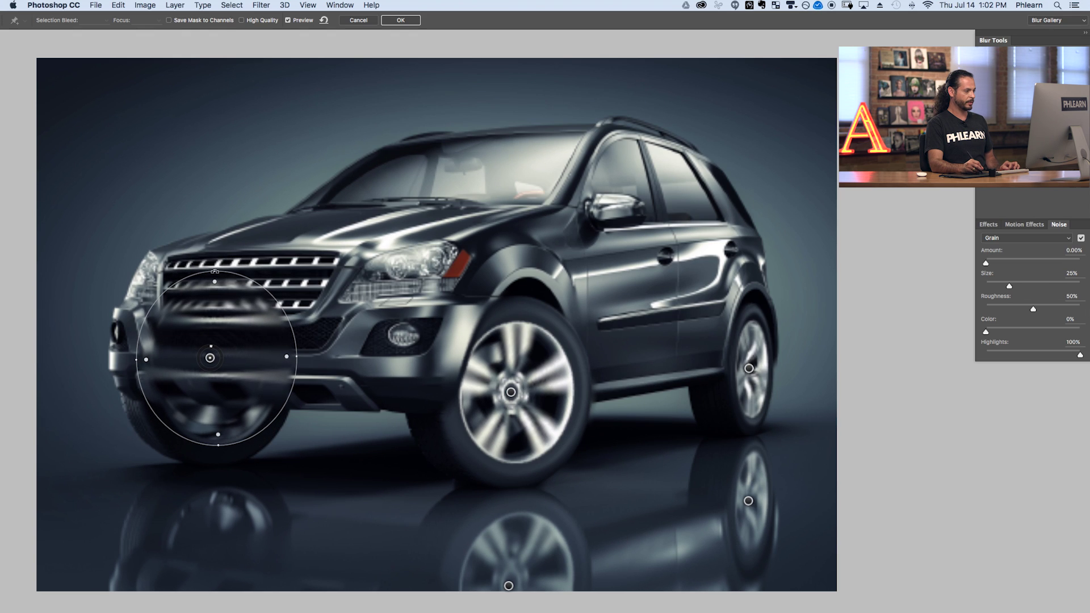
left_click_drag(210, 359, 209, 387)
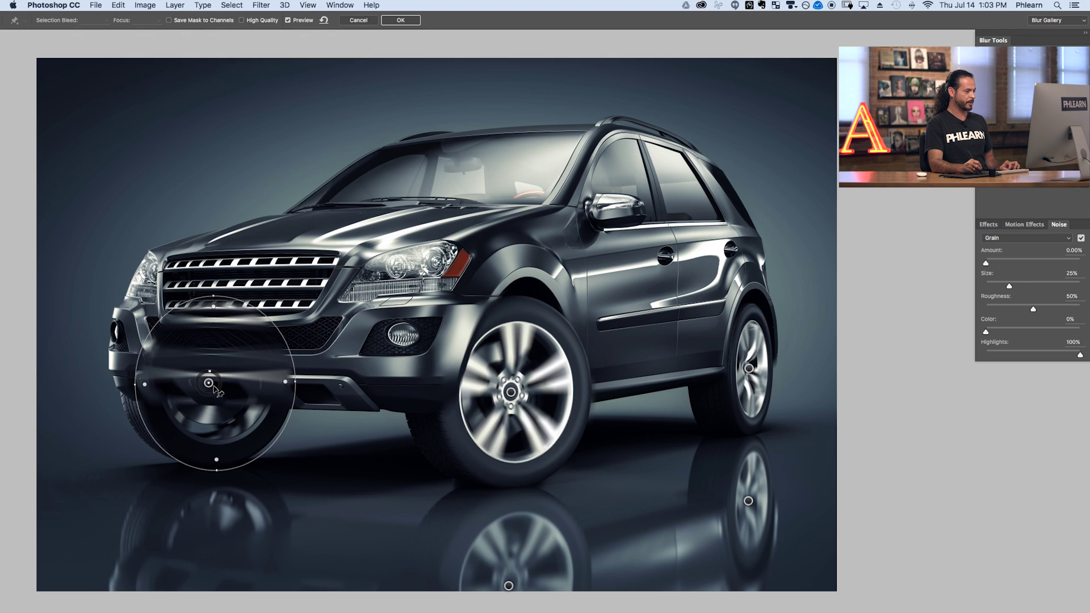
left_click_drag(209, 384, 218, 546)
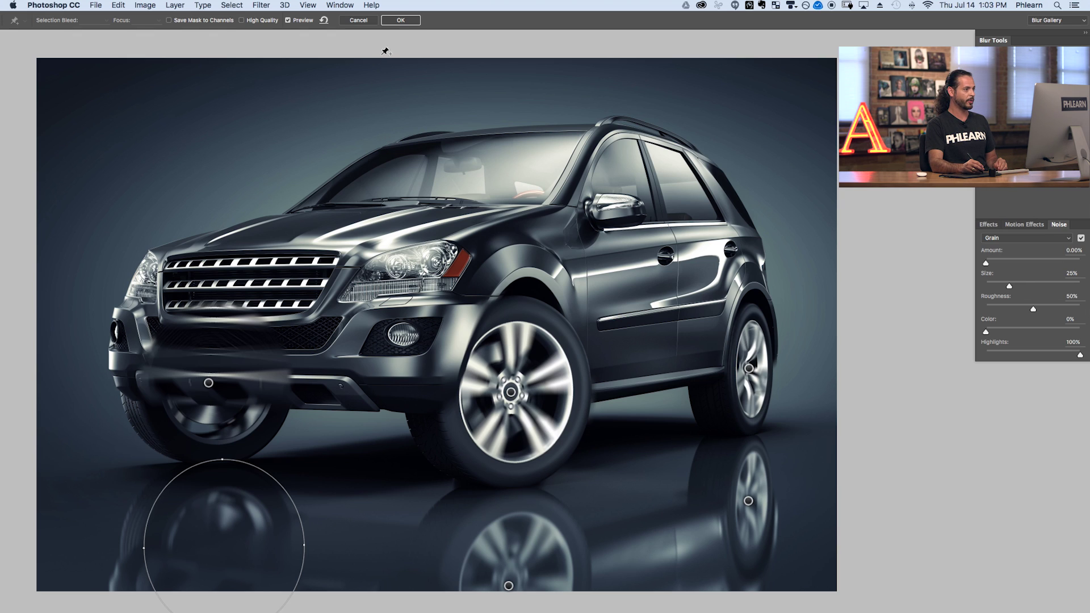
left_click(402, 21)
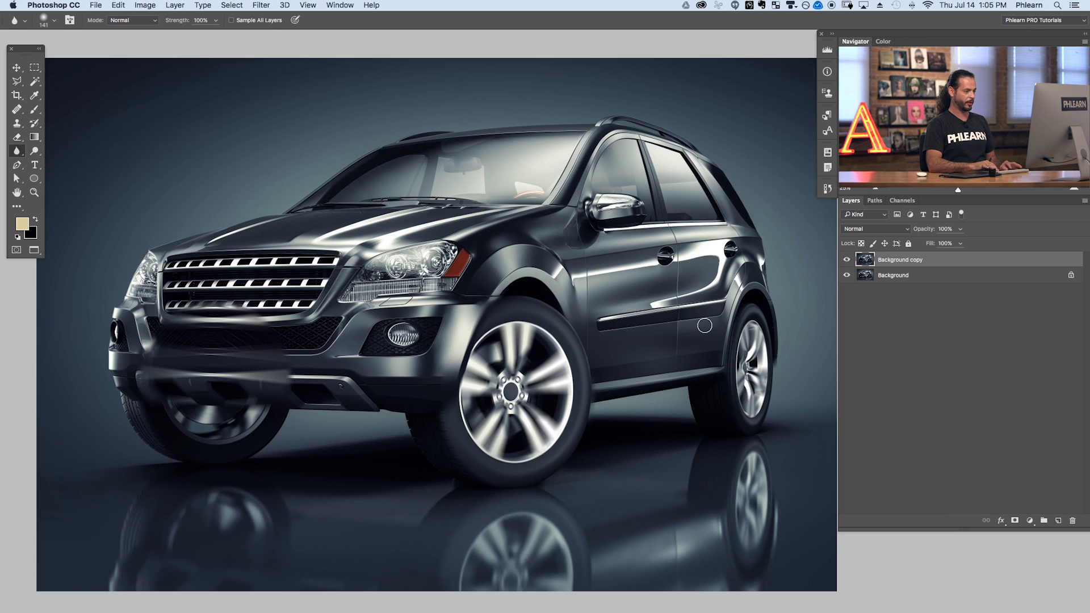
Step: Toggle the Background copy's visibility to compare the blurred and original wheels
left_click(846, 259)
left_click(846, 260)
left_click(846, 259)
left_click(846, 259)
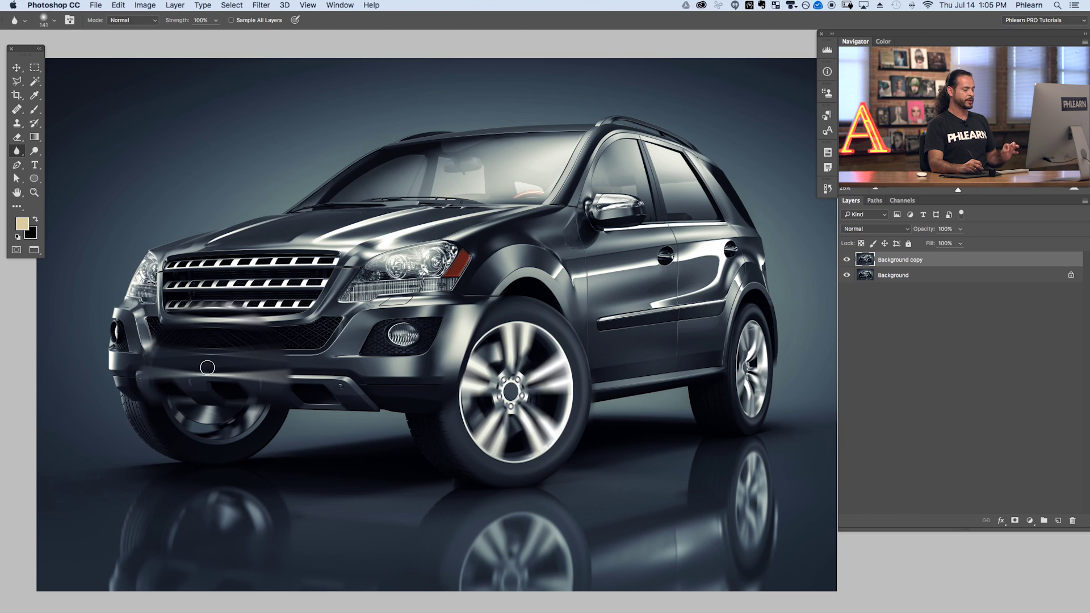
left_click(849, 259)
left_click(849, 259)
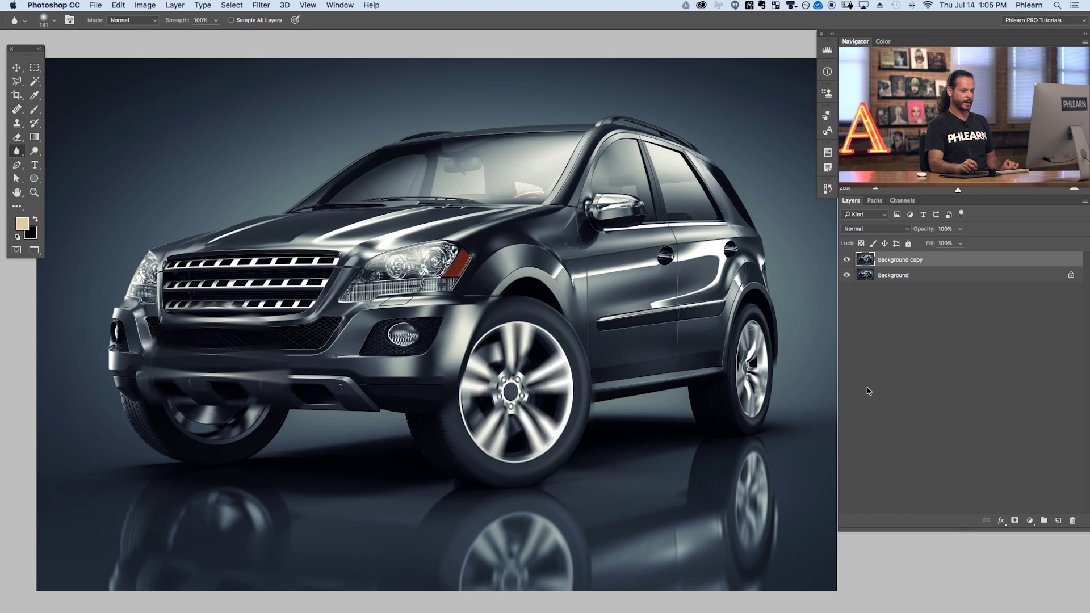
Step: Add a layer mask and paint black over the smeared lower bumper and wheel-arch edges
left_click(1015, 520)
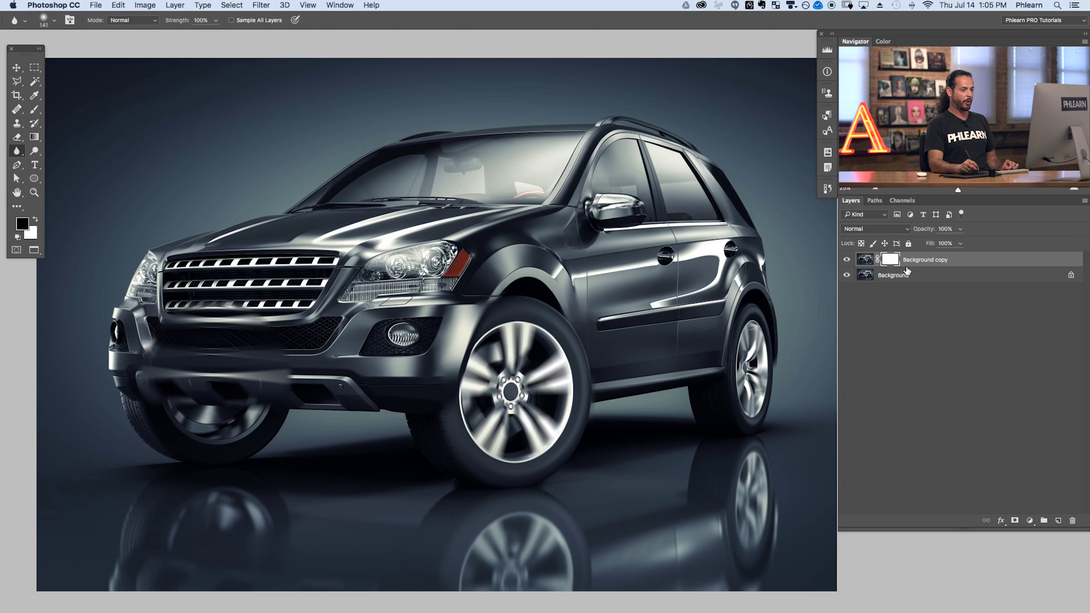
key("b")
left_click_drag(195, 328, 213, 329)
mouse_move(296, 323)
left_mouse_down()
mouse_move(127, 377)
mouse_move(169, 389)
mouse_move(339, 388)
mouse_move(176, 394)
mouse_move(249, 391)
left_mouse_up()
mouse_move(394, 353)
left_mouse_down()
mouse_move(453, 336)
mouse_move(456, 315)
mouse_move(442, 396)
mouse_move(450, 337)
mouse_move(432, 403)
mouse_move(442, 374)
mouse_move(409, 356)
mouse_move(389, 395)
left_mouse_up()
mouse_move(721, 360)
left_mouse_down()
mouse_move(718, 338)
mouse_move(785, 284)
mouse_move(787, 364)
left_mouse_up()
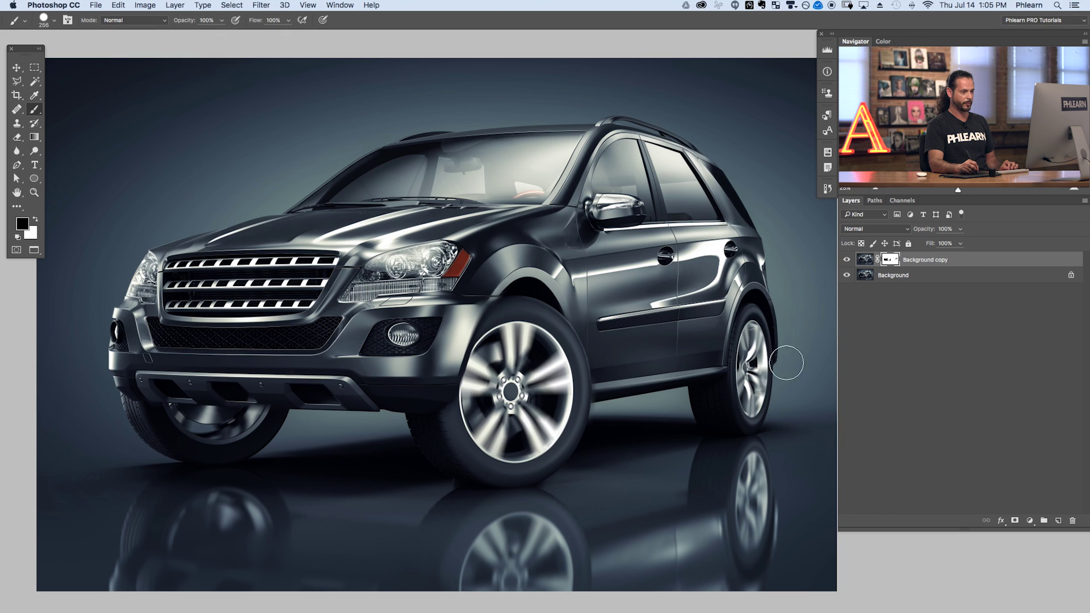
Step: Reset colours to black and white and paint the mask around the front wheel arch
left_click(847, 262)
left_click(846, 263)
left_click(846, 262)
key("x")
left_click(846, 261)
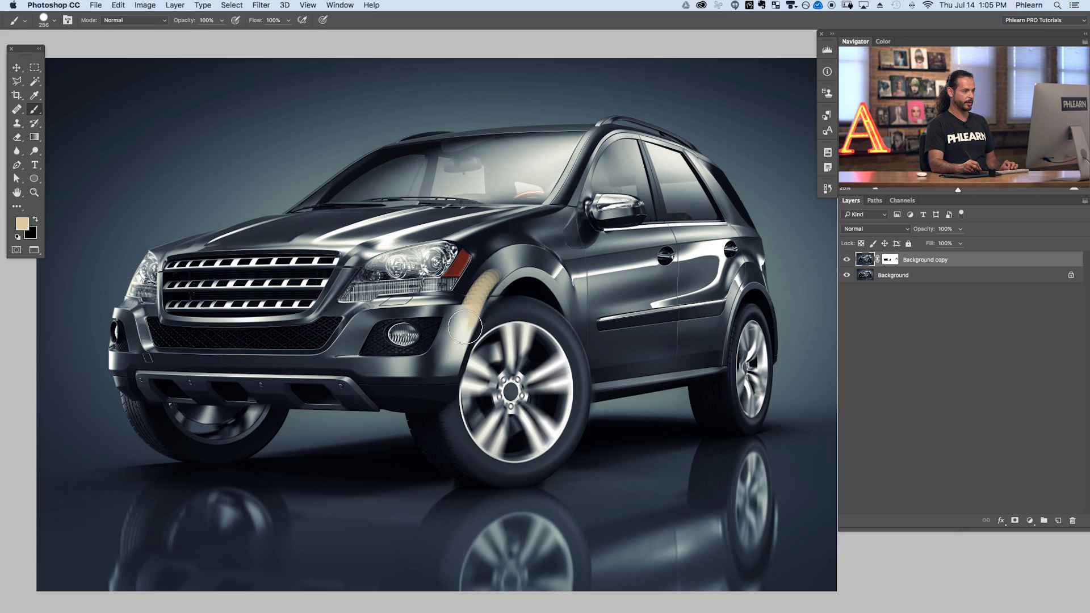
left_click(890, 259)
key("d")
mouse_move(546, 322)
left_mouse_down()
mouse_move(489, 301)
mouse_move(492, 284)
mouse_move(467, 313)
mouse_move(577, 294)
mouse_move(566, 291)
mouse_move(585, 299)
left_mouse_up()
Step: Toggle the blurred copy to compare the front wheel sharp versus blurred, then select the Background layer
left_click(852, 260)
left_click(852, 261)
left_click(852, 262)
left_click(852, 262)
left_click(851, 263)
left_click(853, 264)
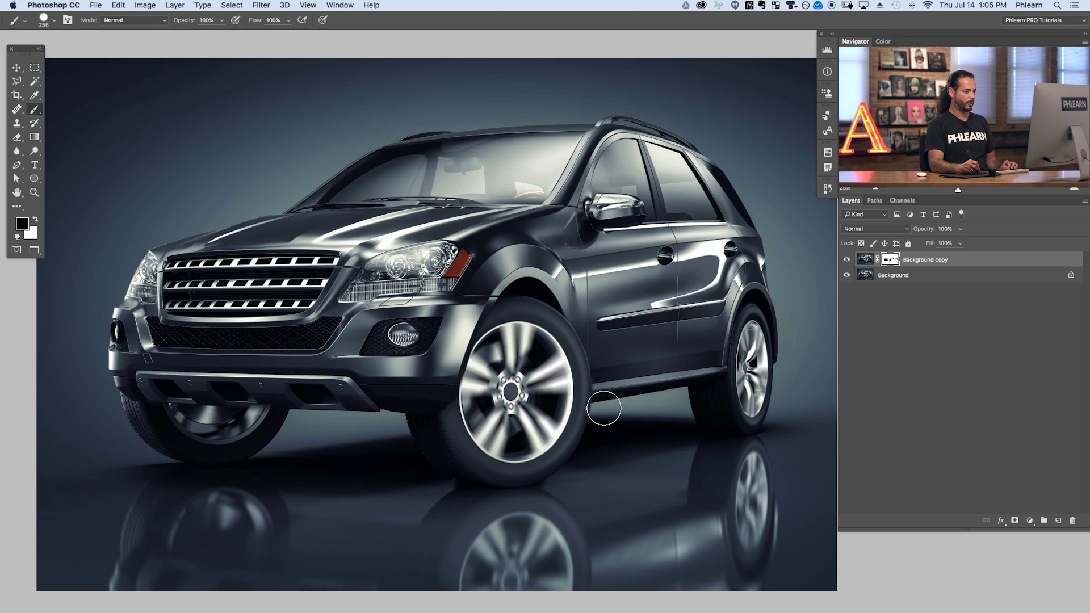
left_click(847, 261)
left_click(846, 261)
left_click(846, 261)
left_click(847, 262)
left_click(847, 263)
left_click(847, 262)
left_click(847, 262)
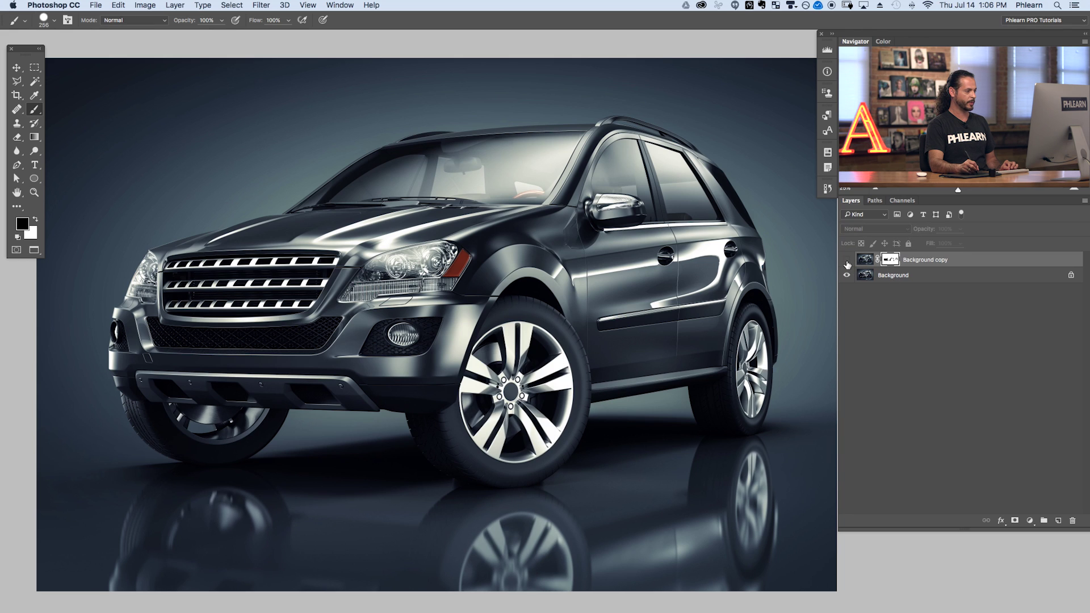
left_click(847, 262)
left_click(847, 262)
left_click(847, 263)
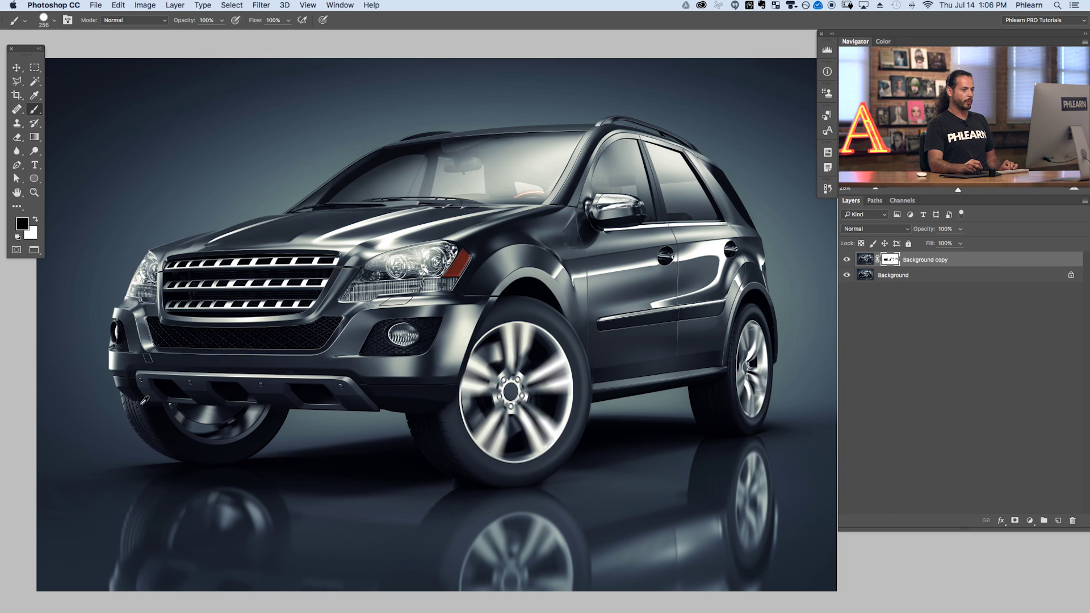
left_click(846, 262)
left_click(846, 262)
left_click(847, 262)
left_click(847, 262)
left_click(847, 262)
left_click(847, 263)
left_click(905, 276)
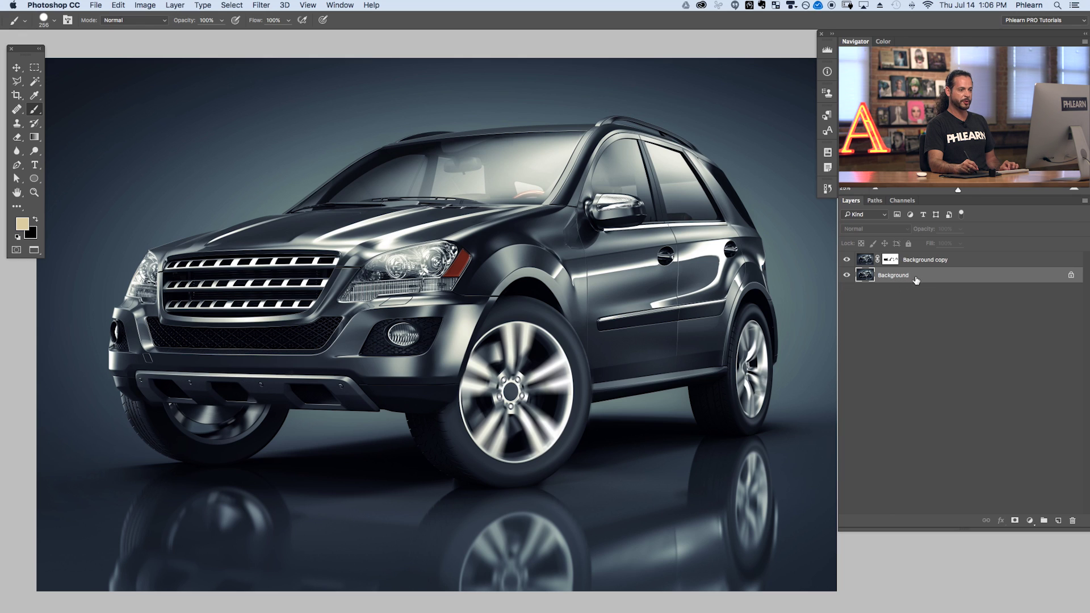
Step: Duplicate the Background layer as Background copy 2 and move it to the top of the stack
left_click_drag(920, 278, 1059, 519)
left_click_drag(935, 276, 888, 267)
left_click(846, 261)
left_click(845, 262)
left_click(846, 261)
left_click(846, 261)
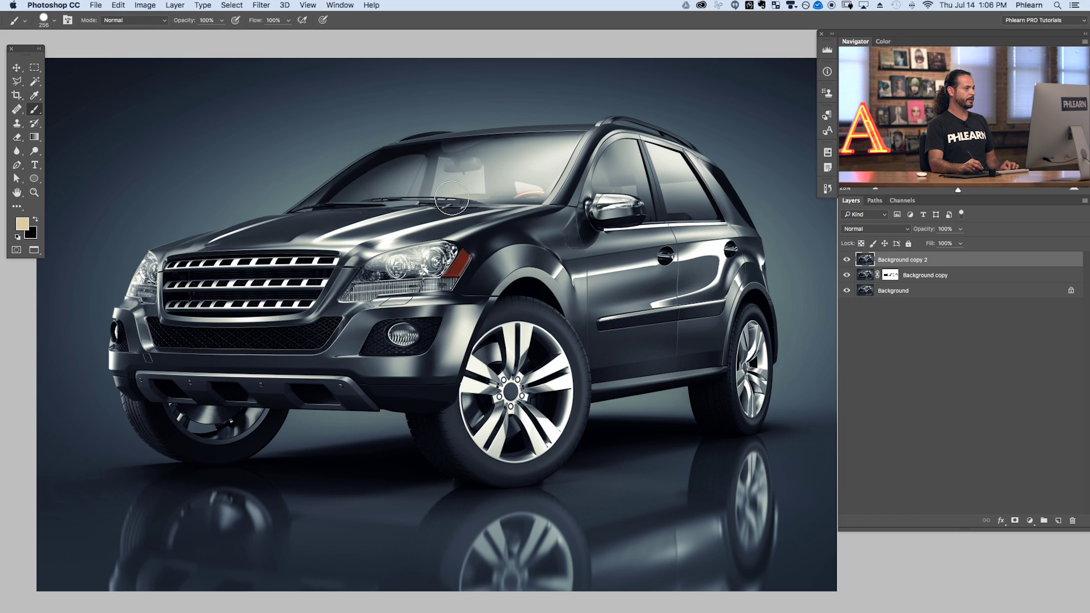
Step: Start a Spin Blur on Background copy 2 and fit it to the far front wheel
left_click(262, 5)
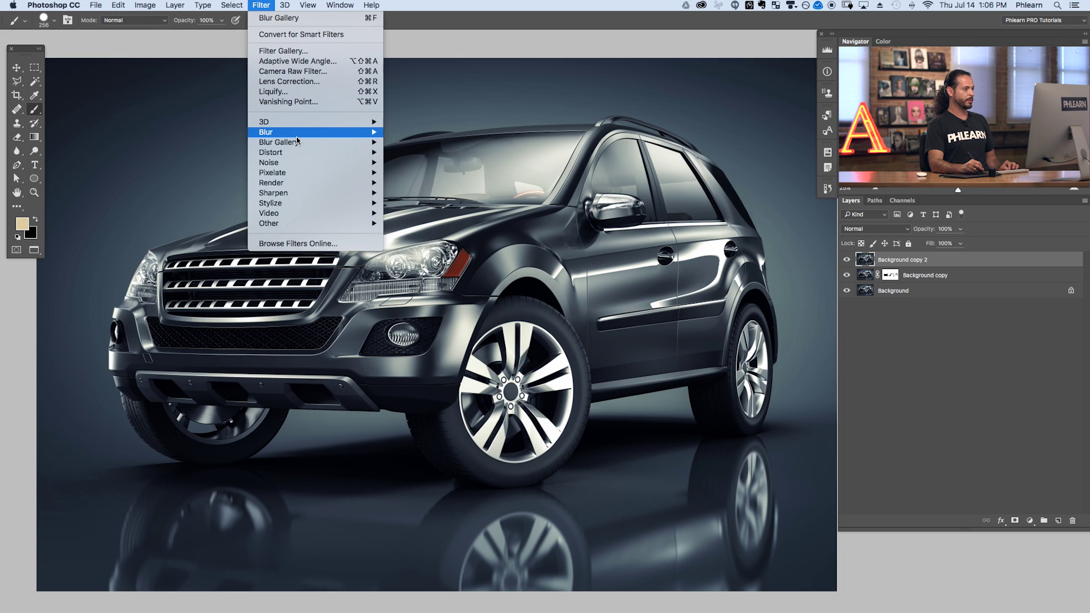
mouse_move(303, 142)
left_click(423, 182)
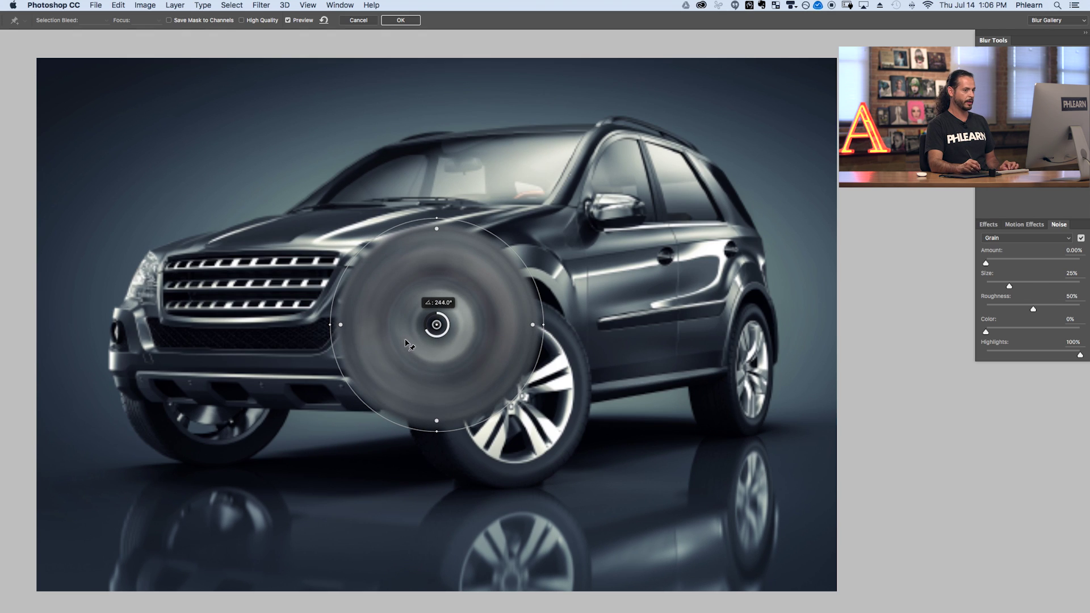
left_click_drag(427, 320, 210, 370)
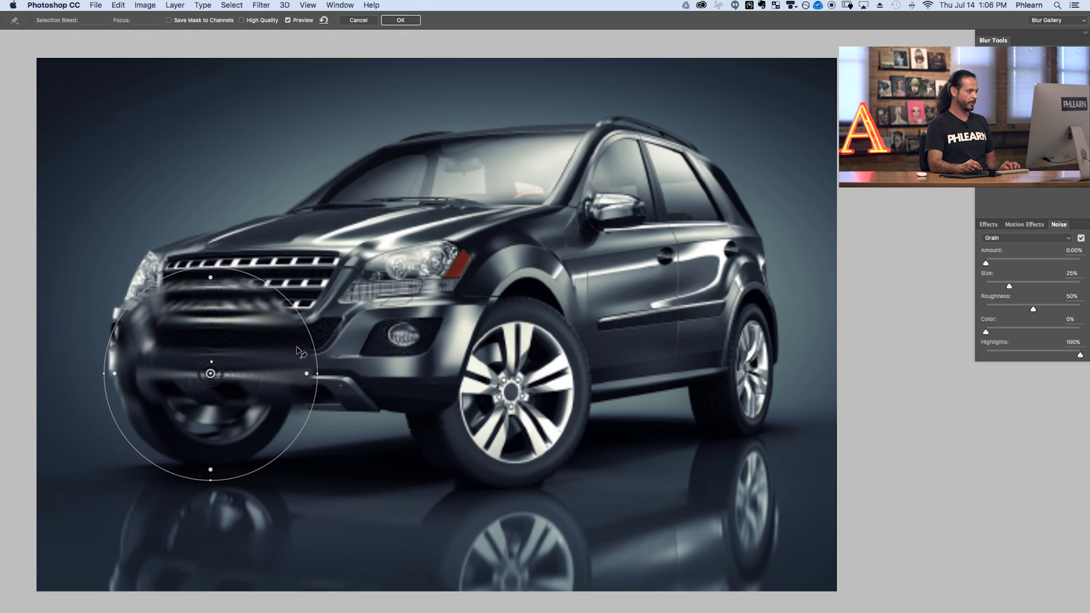
left_click_drag(210, 277, 211, 286)
left_click_drag(317, 372, 303, 373)
left_click_drag(211, 376, 206, 382)
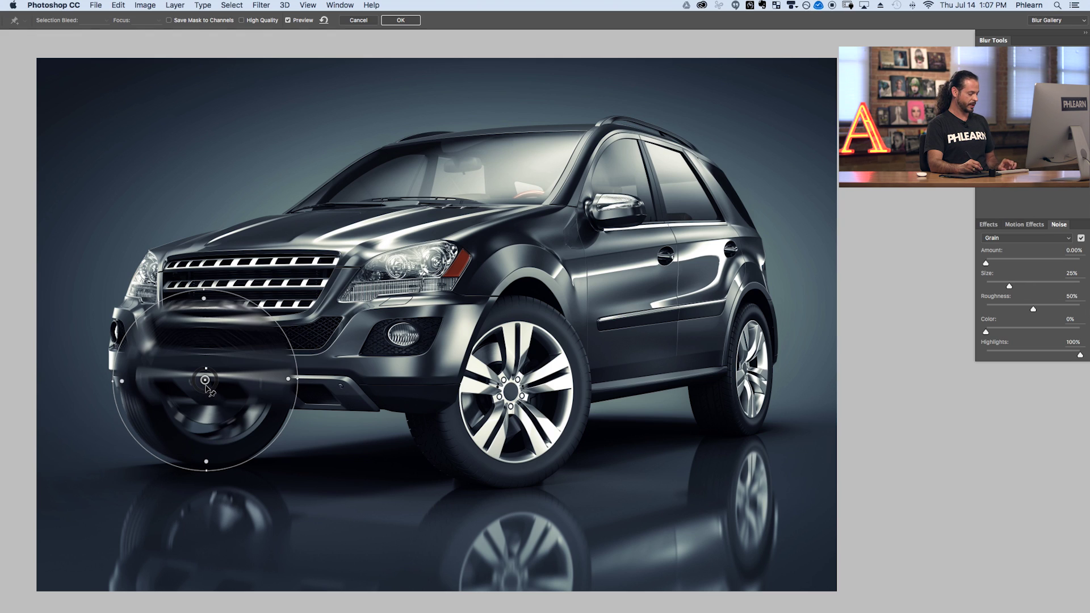
Step: Copy the blur onto the far wheel's reflection and the near front wheel, then apply it
left_click_drag(205, 379, 210, 542)
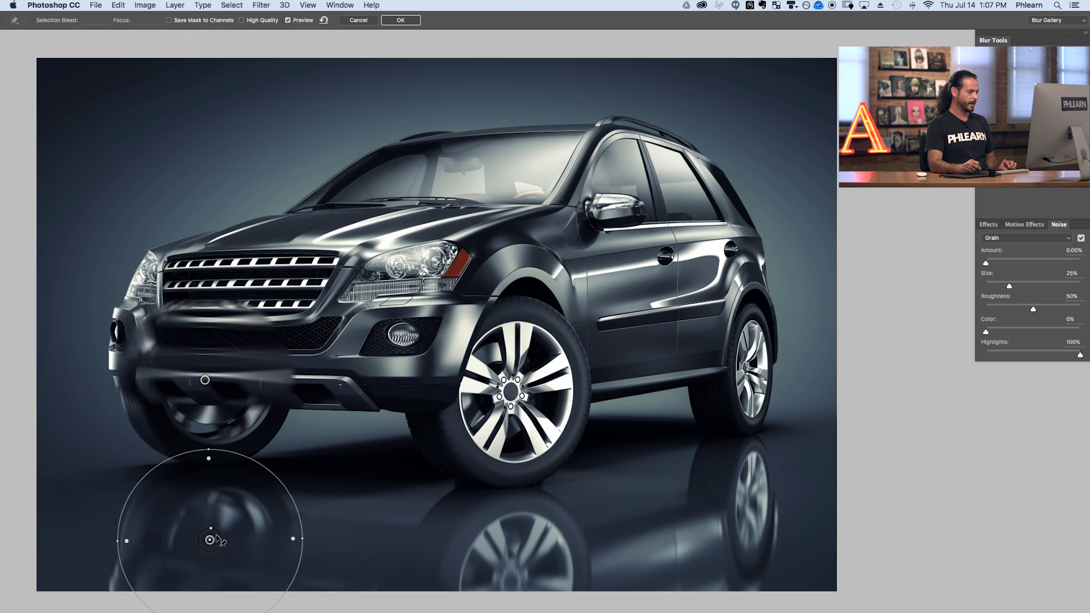
left_click_drag(210, 542, 497, 404)
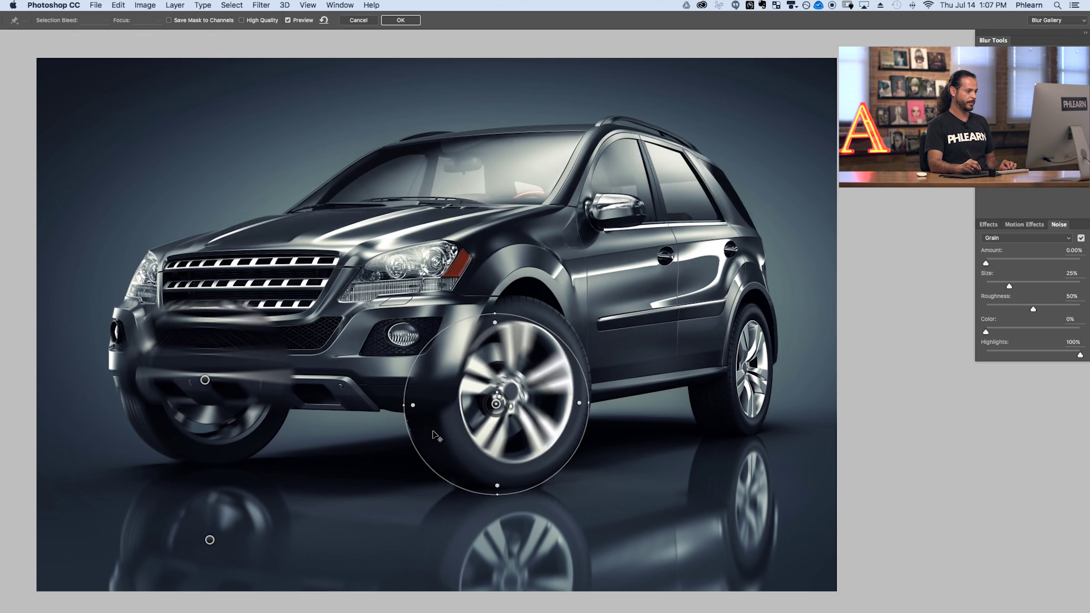
left_click_drag(496, 404, 494, 563)
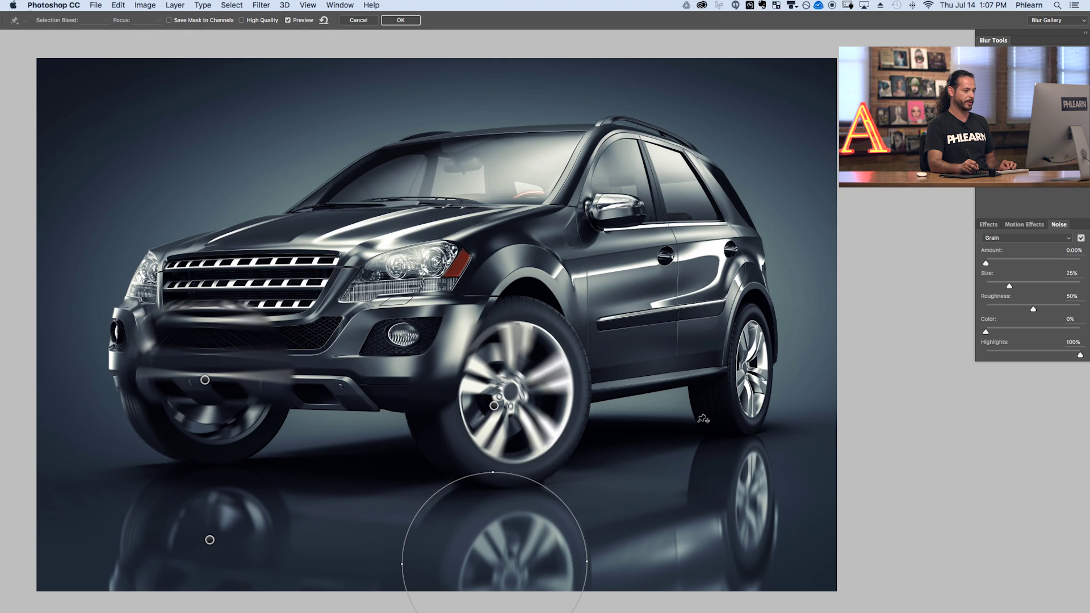
left_click(408, 22)
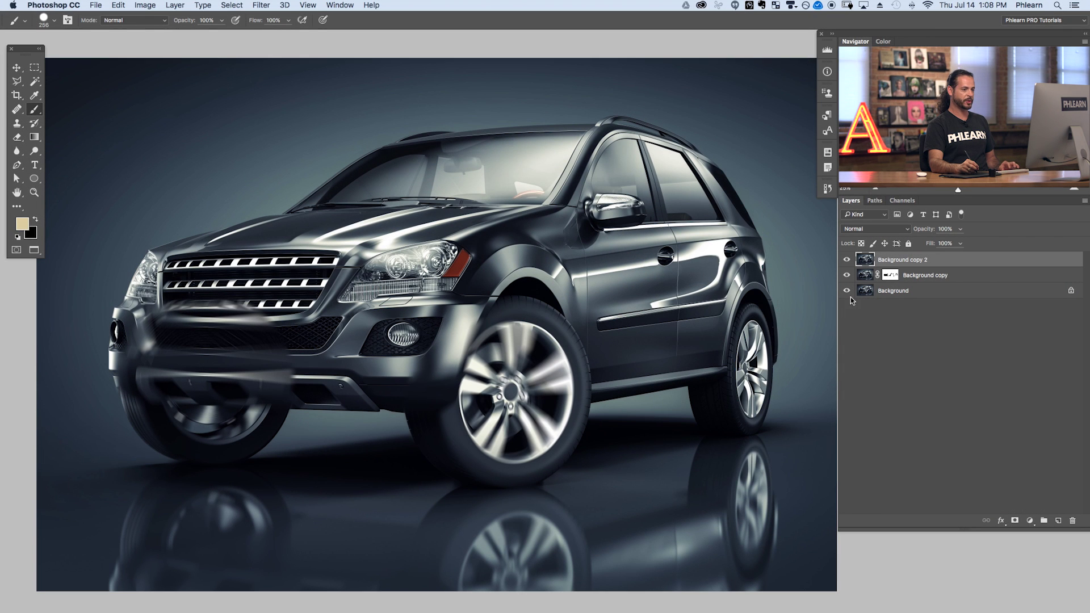
Step: Give Background copy 2 a black layer mask, make white the foreground, and set the brush to 211 px
left_click(846, 260)
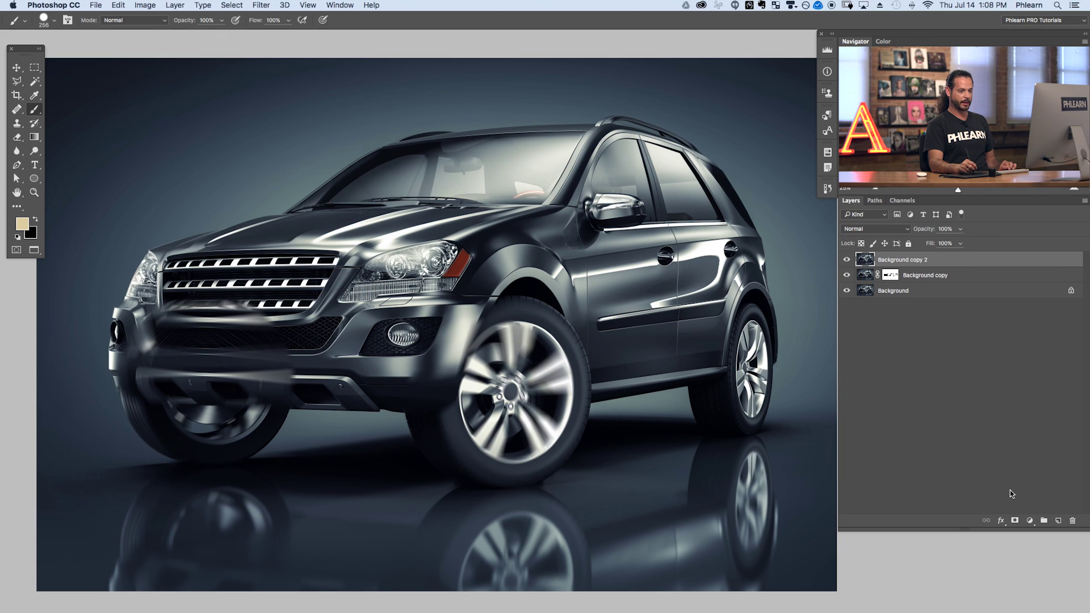
left_click(1014, 521, "alt")
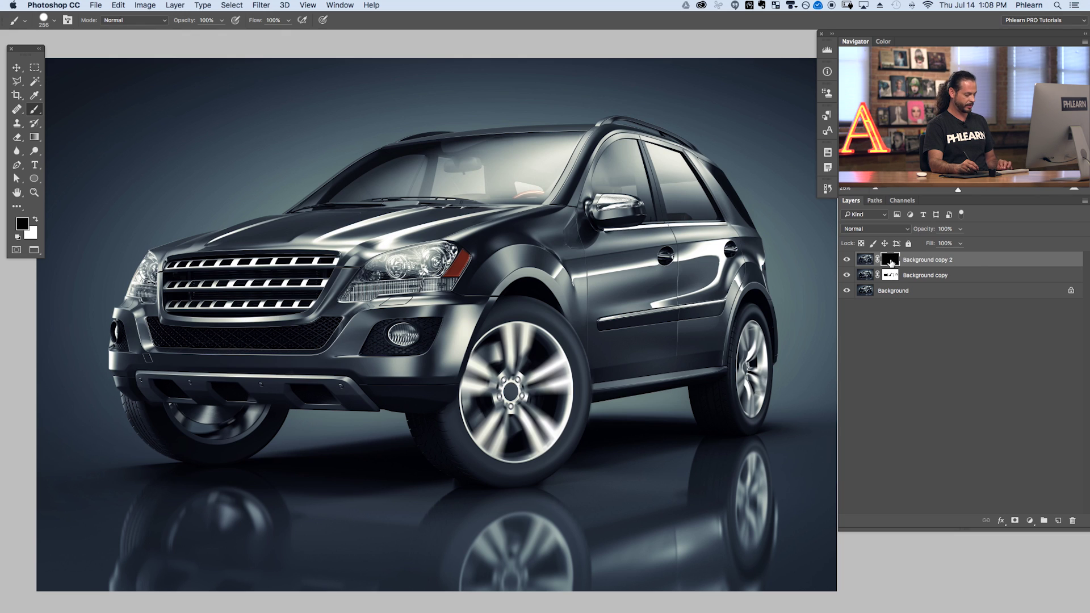
key("x")
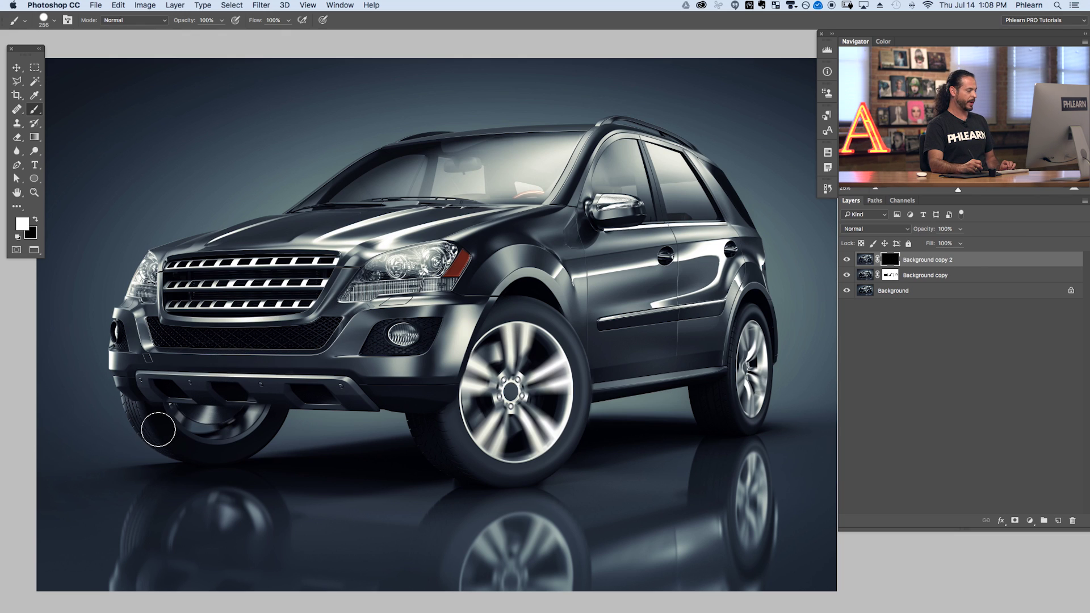
mouse_move(143, 445)
left_mouse_down()
mouse_move(133, 415)
mouse_move(188, 471)
mouse_move(145, 570)
mouse_move(115, 553)
mouse_move(151, 533)
mouse_move(157, 433)
mouse_move(131, 438)
mouse_move(115, 398)
mouse_move(177, 515)
mouse_move(128, 564)
mouse_move(431, 454)
mouse_move(407, 419)
mouse_move(461, 495)
mouse_move(412, 550)
mouse_move(455, 485)
mouse_move(410, 566)
mouse_move(451, 492)
mouse_move(410, 558)
mouse_move(429, 515)
mouse_move(435, 441)
left_mouse_up()
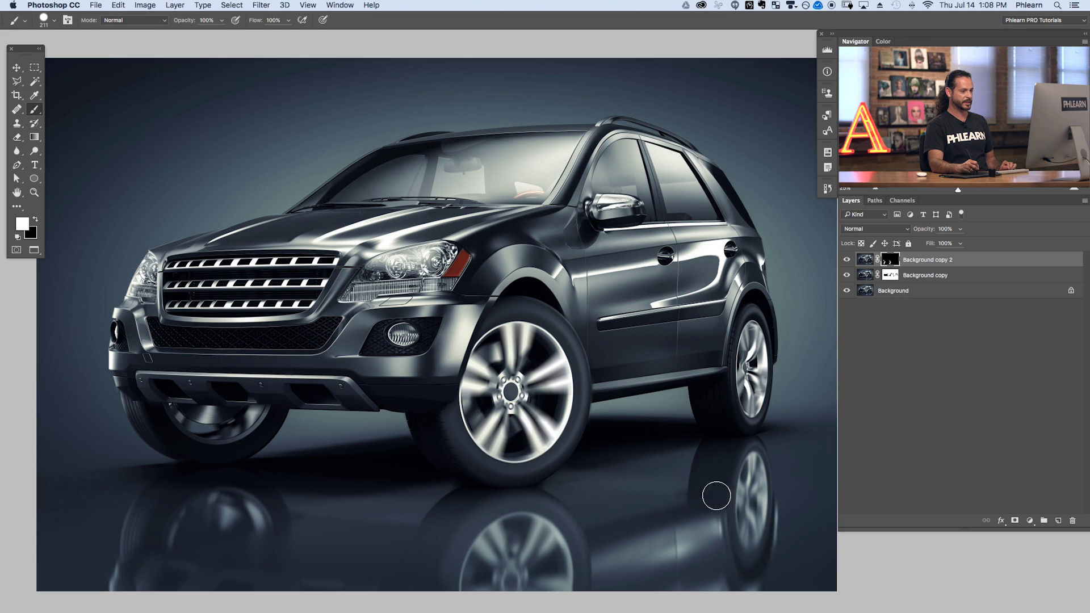